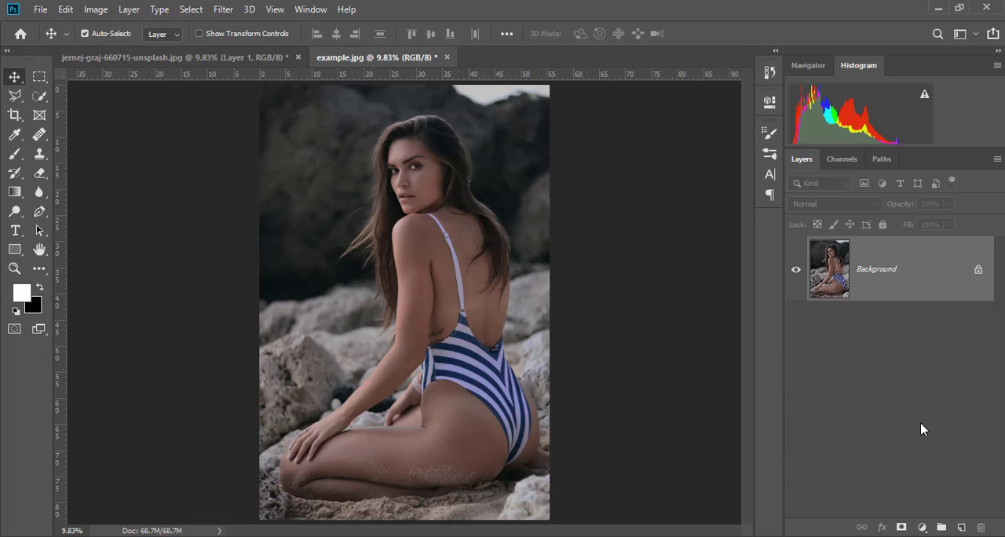
{"action": "left_click", "coordinate": [95, 9]}
{"action": "mouse_move", "coordinate": [120, 51]}
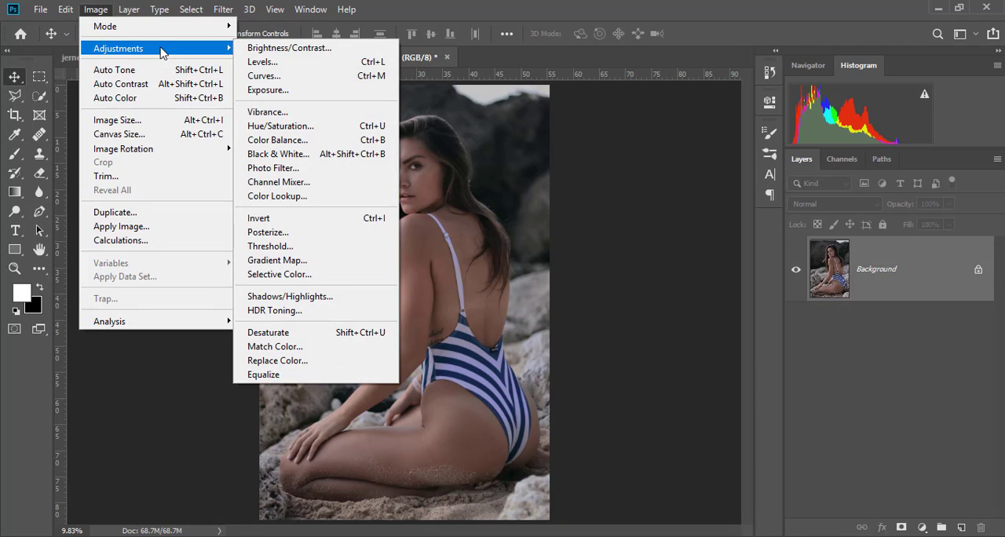
{"action": "mouse_move", "coordinate": [229, 10]}
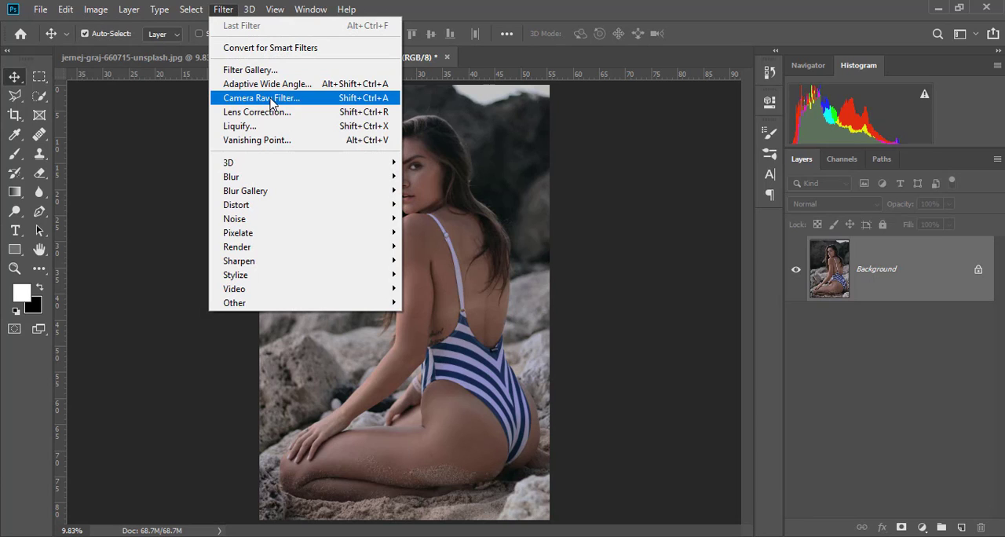
{"action": "left_click", "coordinate": [559, 5]}
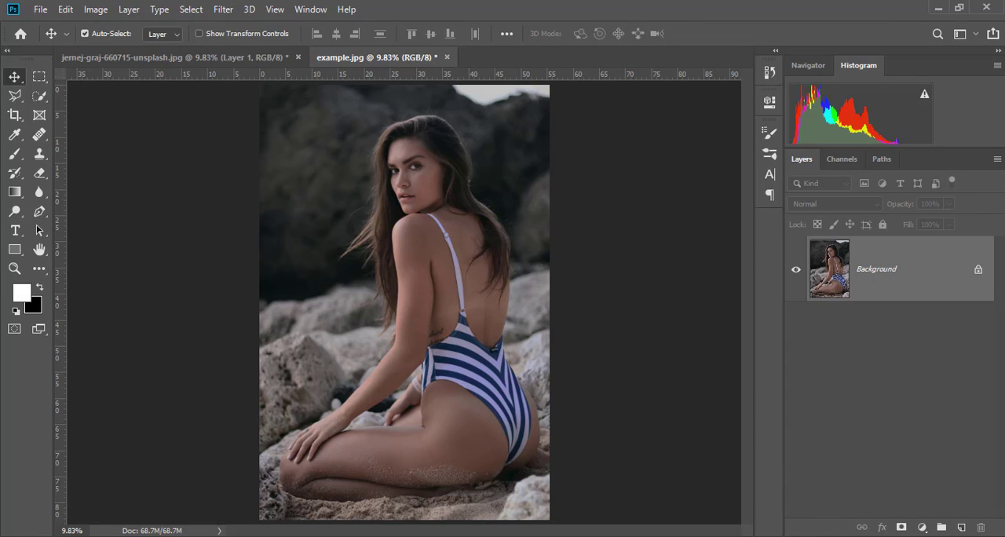
{"action": "left_click", "coordinate": [924, 529]}
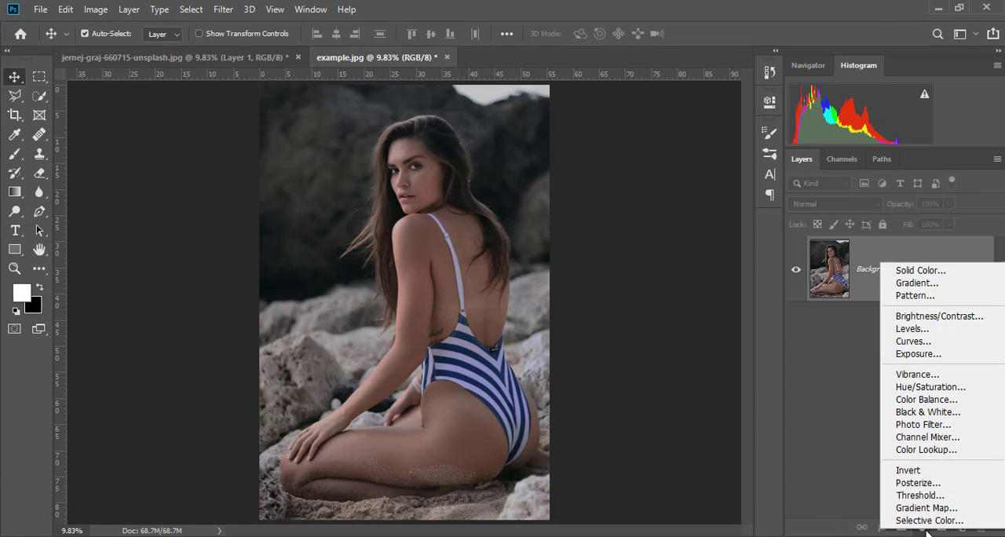
{"action": "left_click", "coordinate": [923, 526]}
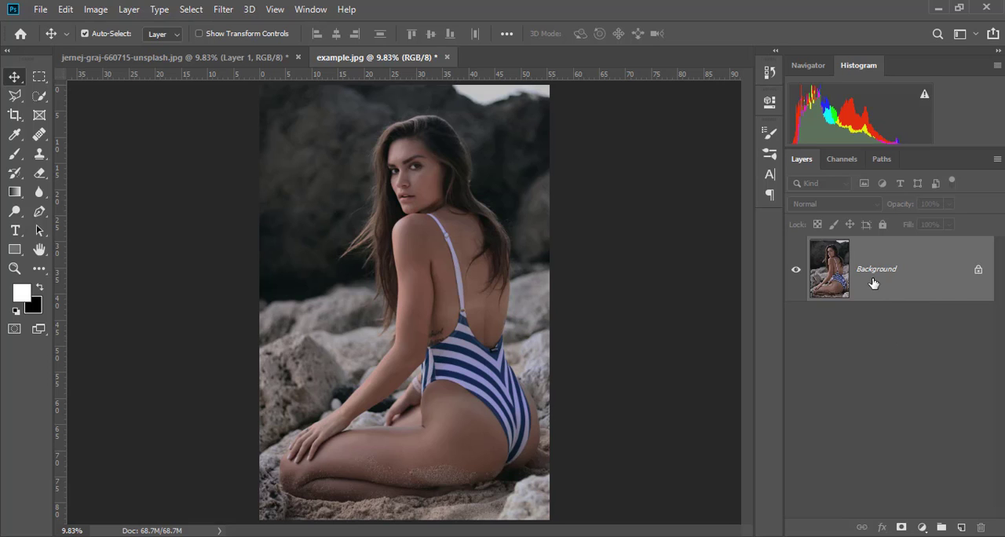
{"action": "left_click", "coordinate": [110, 14]}
{"action": "left_click", "coordinate": [918, 506]}
Step: Duplicate the Background layer, hide the original Background and make the duplicate the active layer
{"action": "key", "text": "ctrl+j"}
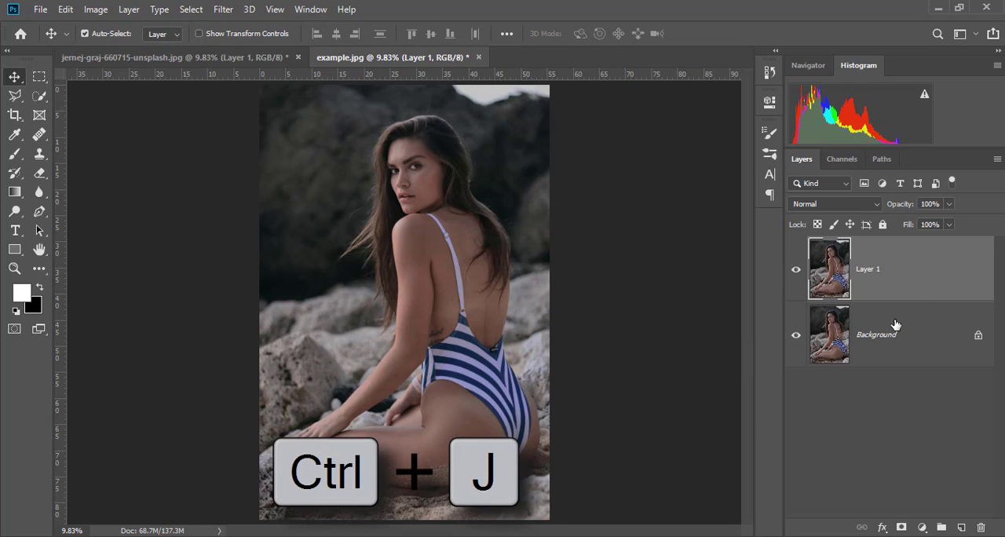
{"action": "left_click", "coordinate": [796, 336]}
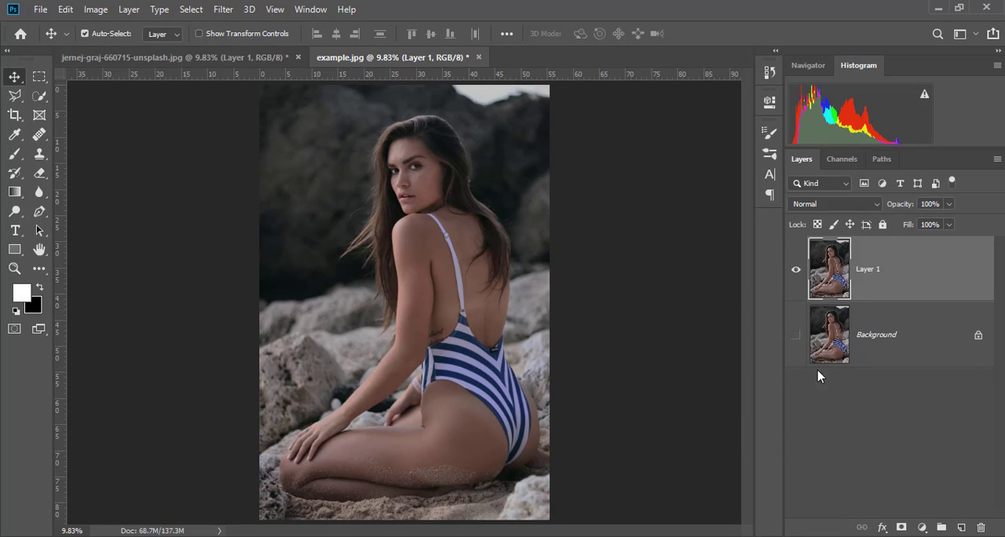
{"action": "left_click", "coordinate": [884, 348]}
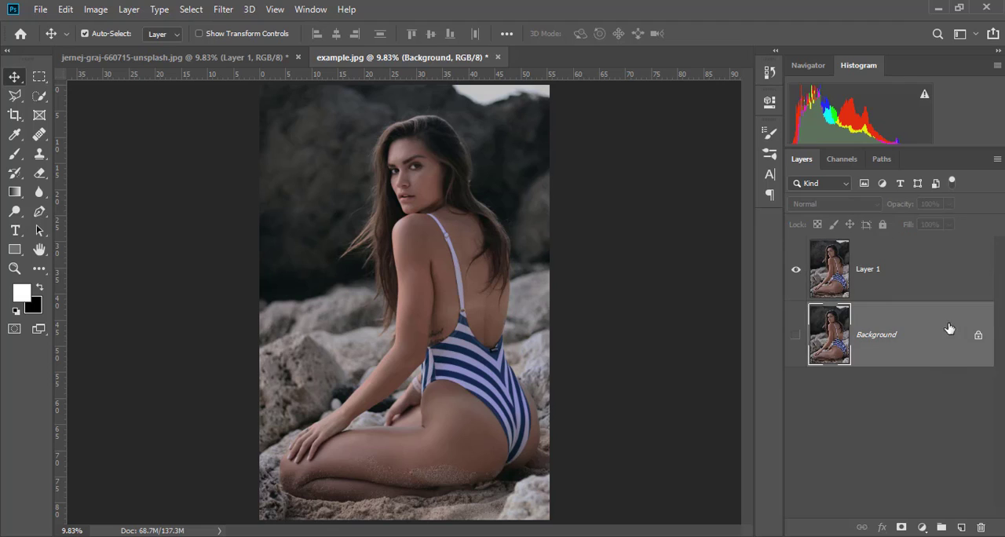
{"action": "left_click", "coordinate": [874, 275]}
{"action": "left_click", "coordinate": [904, 343]}
{"action": "left_click", "coordinate": [885, 295]}
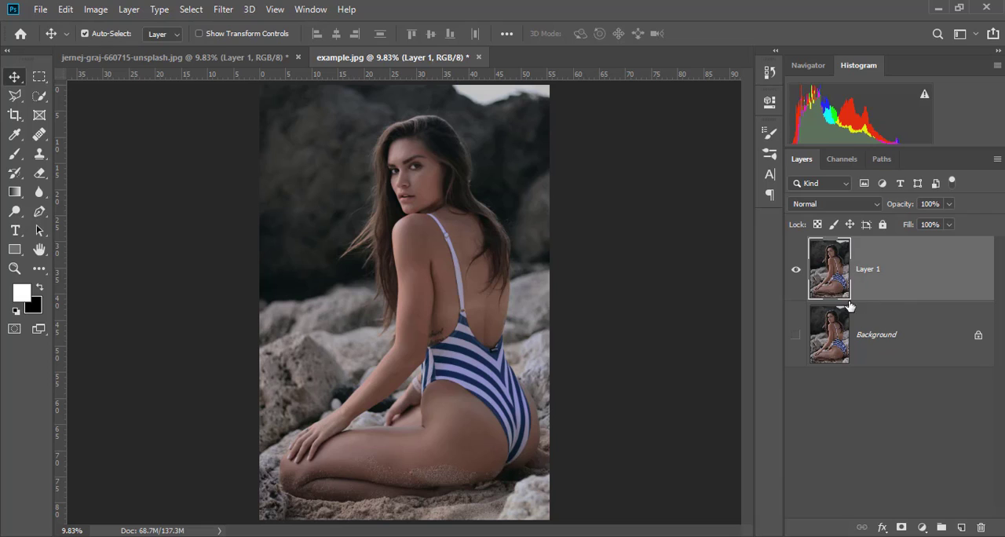
Step: Rename the duplicated photo layer as MODEL
{"action": "double_click", "coordinate": [870, 272]}
{"action": "type", "text": "MODEL"}
{"action": "key", "text": "Return"}
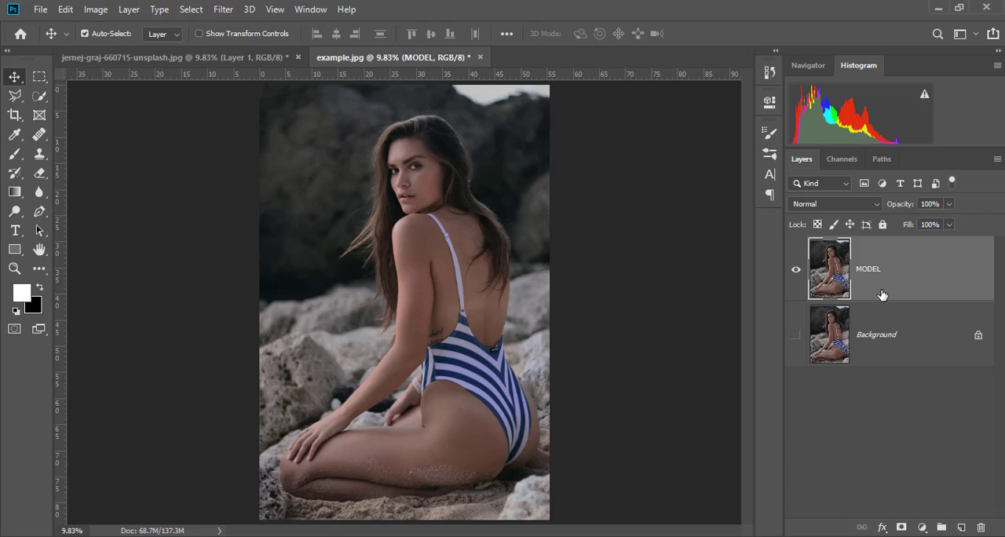
{"action": "left_click", "coordinate": [894, 461]}
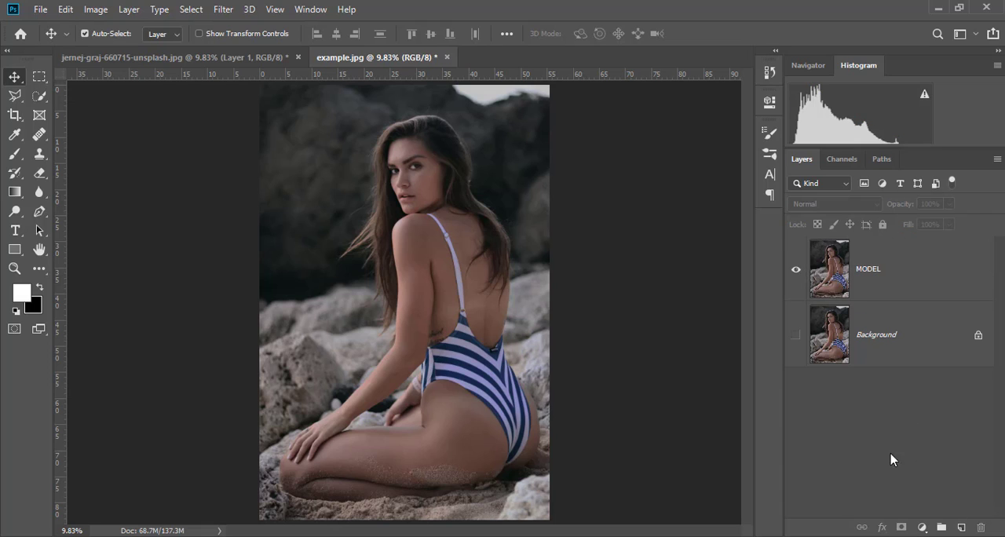
Step: Apply a Brightness/Contrast adjustment directly to the MODEL layer with brightness 35 and a raised contrast
{"action": "left_click", "coordinate": [862, 271]}
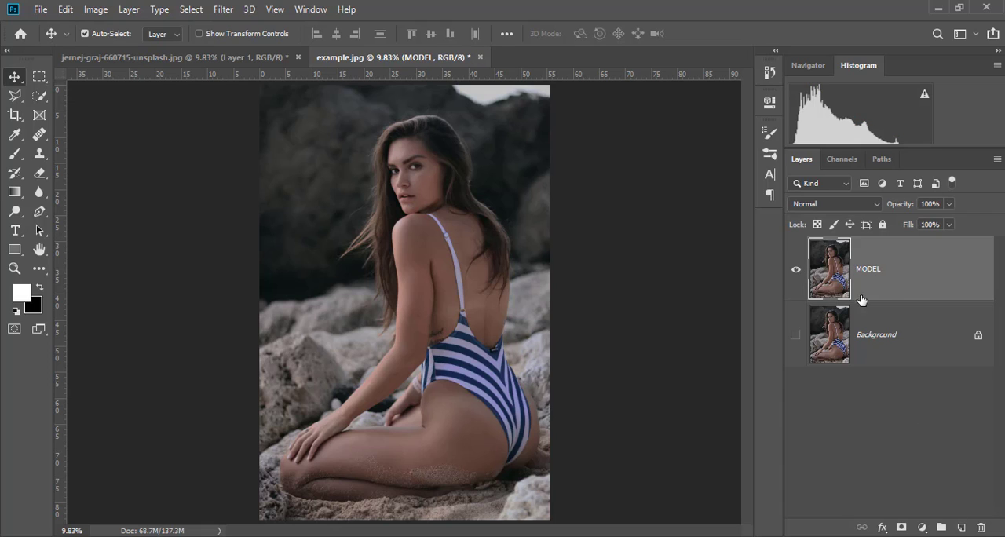
{"action": "left_click", "coordinate": [130, 14]}
{"action": "mouse_move", "coordinate": [96, 11]}
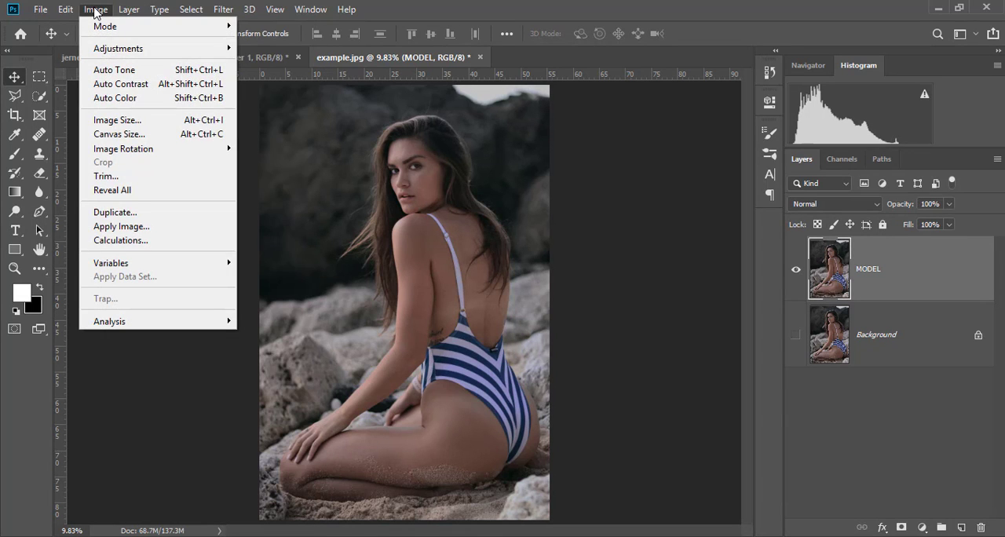
{"action": "mouse_move", "coordinate": [107, 52]}
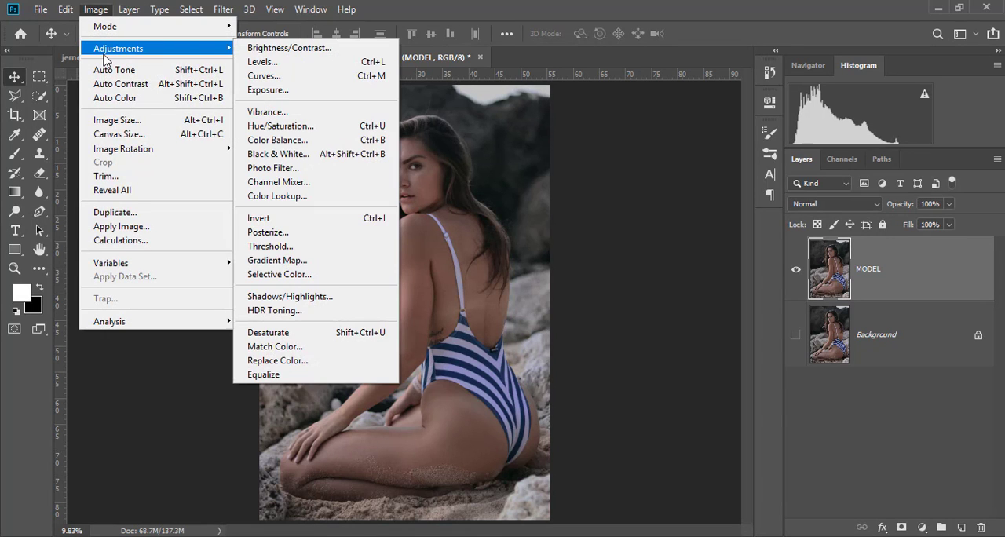
{"action": "left_click", "coordinate": [256, 49]}
{"action": "mouse_move", "coordinate": [655, 146]}
{"action": "left_mouse_down"}
{"action": "mouse_move", "coordinate": [642, 148]}
{"action": "mouse_move", "coordinate": [671, 147]}
{"action": "left_mouse_up"}
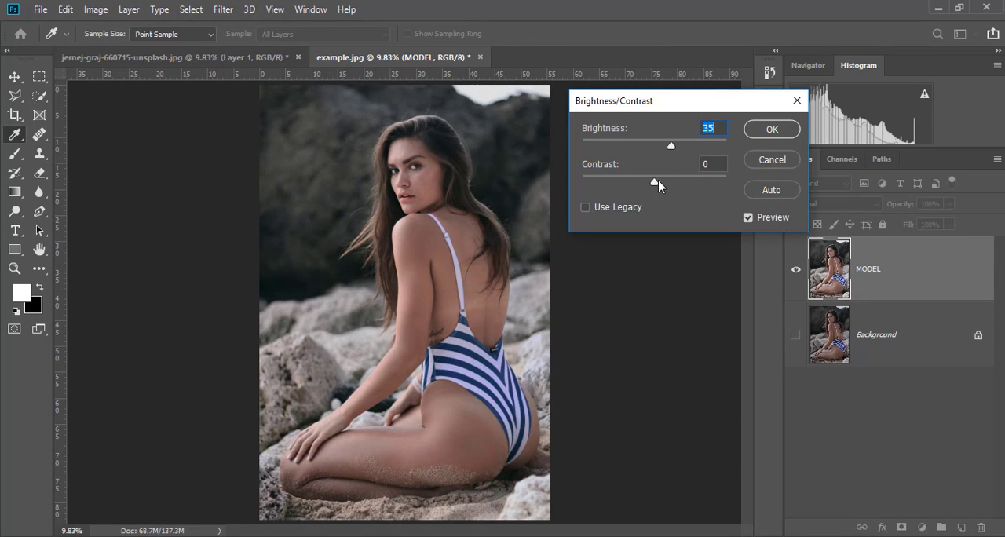
{"action": "left_click_drag", "start_coordinate": [658, 180], "coordinate": [676, 185]}
{"action": "left_click", "coordinate": [790, 131]}
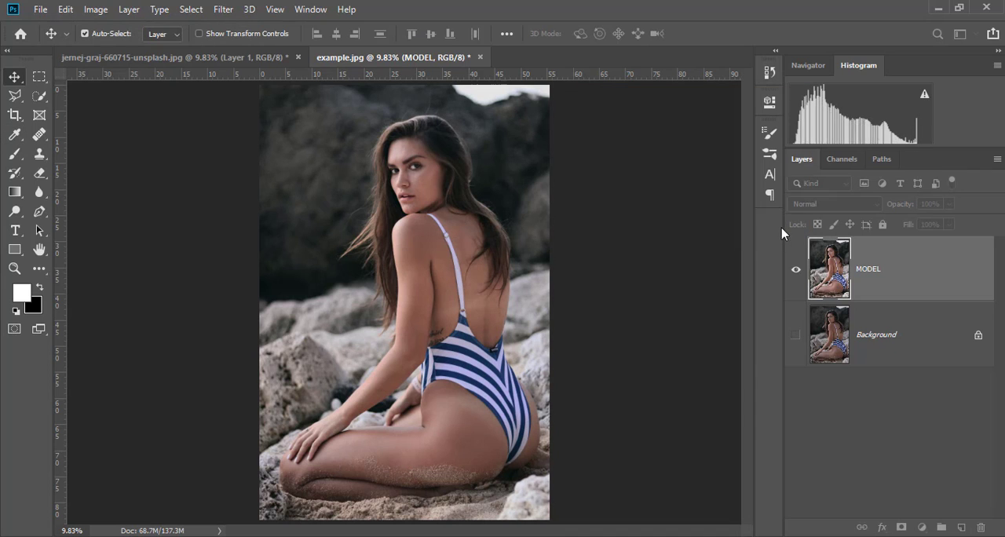
Step: Apply a Hue/Saturation adjustment directly to the MODEL layer with saturation +11
{"action": "left_click", "coordinate": [96, 10]}
{"action": "mouse_move", "coordinate": [116, 52]}
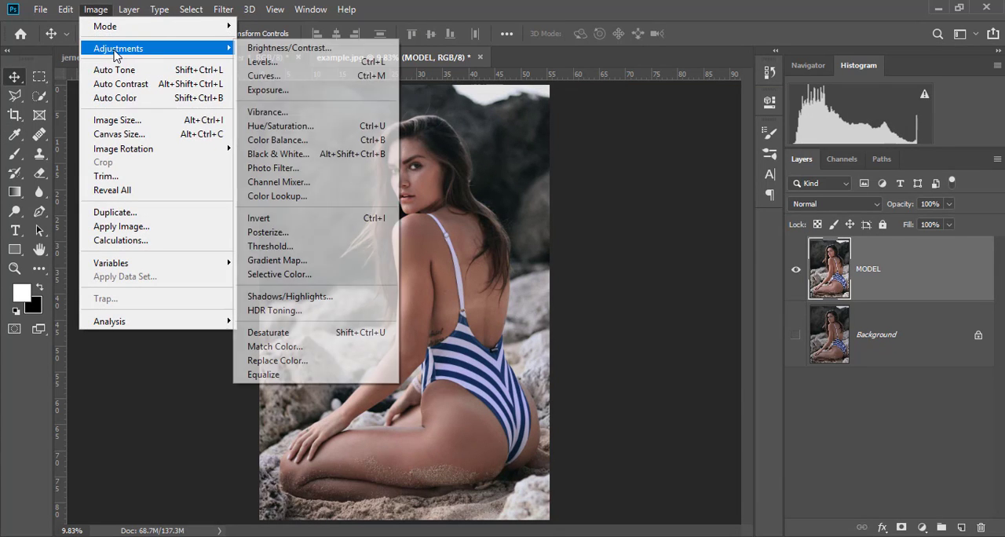
{"action": "left_click", "coordinate": [302, 127]}
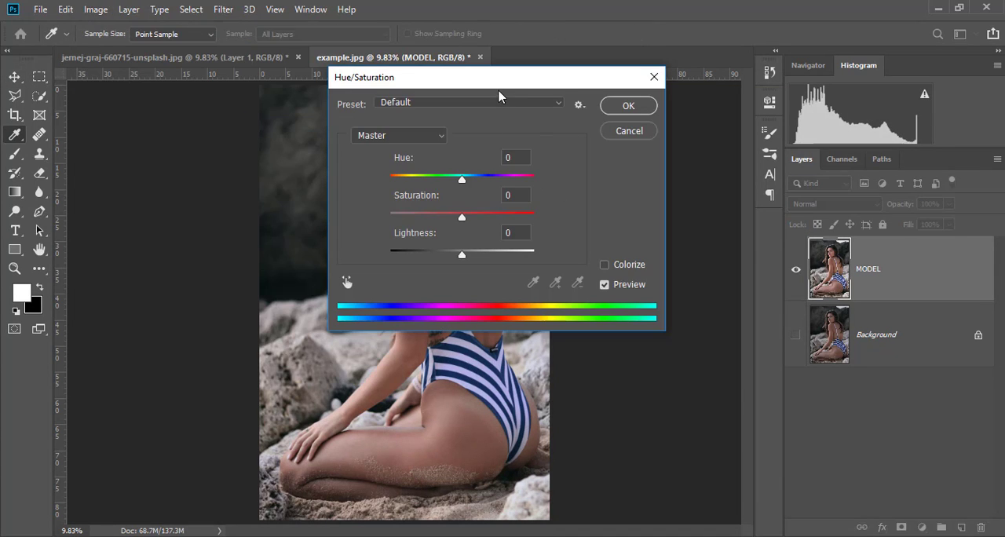
{"action": "left_click_drag", "start_coordinate": [509, 79], "coordinate": [620, 88]}
{"action": "left_click_drag", "start_coordinate": [573, 226], "coordinate": [583, 228]}
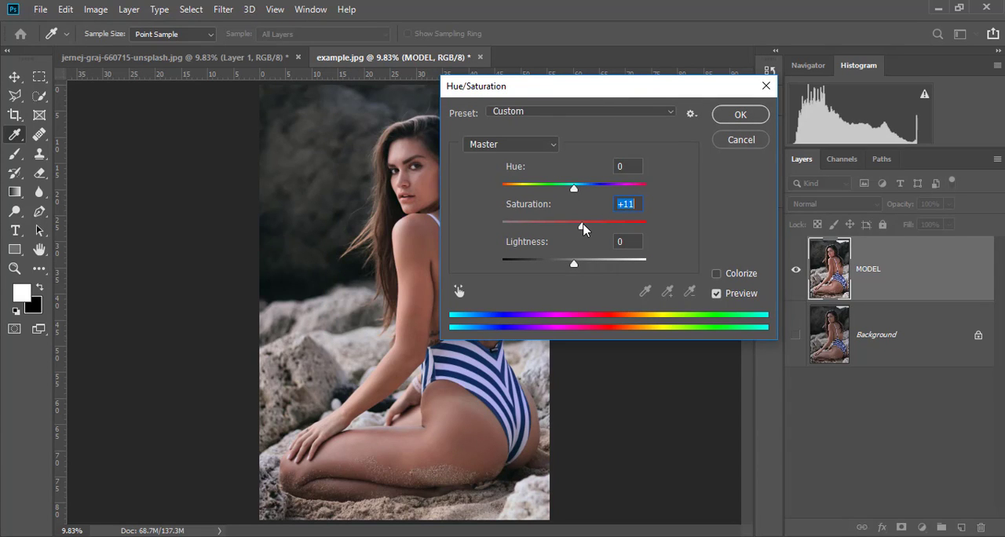
{"action": "left_click", "coordinate": [750, 115]}
{"action": "key", "text": "v"}
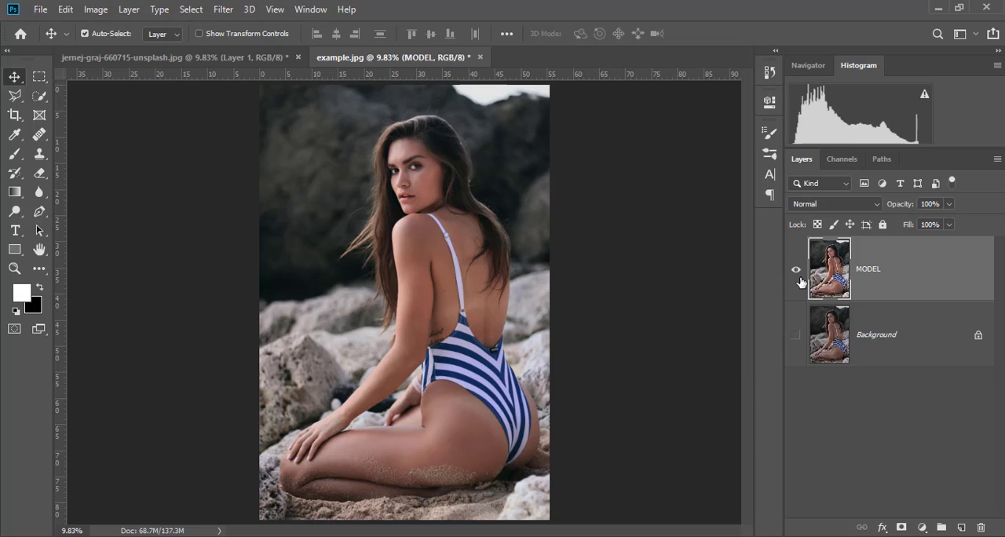
Step: Undo the direct Hue/Saturation and Brightness/Contrast edits, keeping the layer's name MODEL
{"action": "key", "text": "ctrl+z"}
{"action": "key", "text": "ctrl+z"}
{"action": "key", "text": "ctrl+z"}
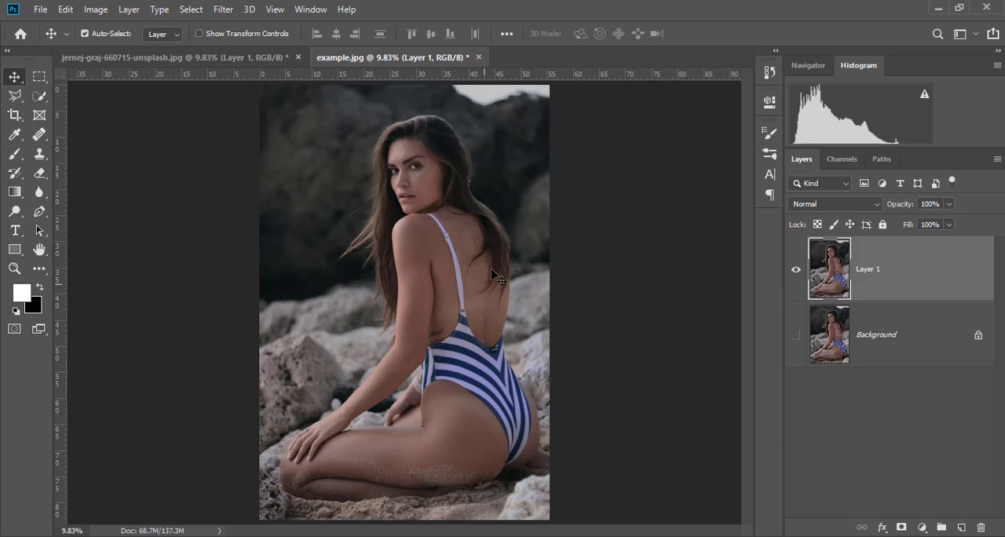
{"action": "key", "text": "ctrl+shift+z"}
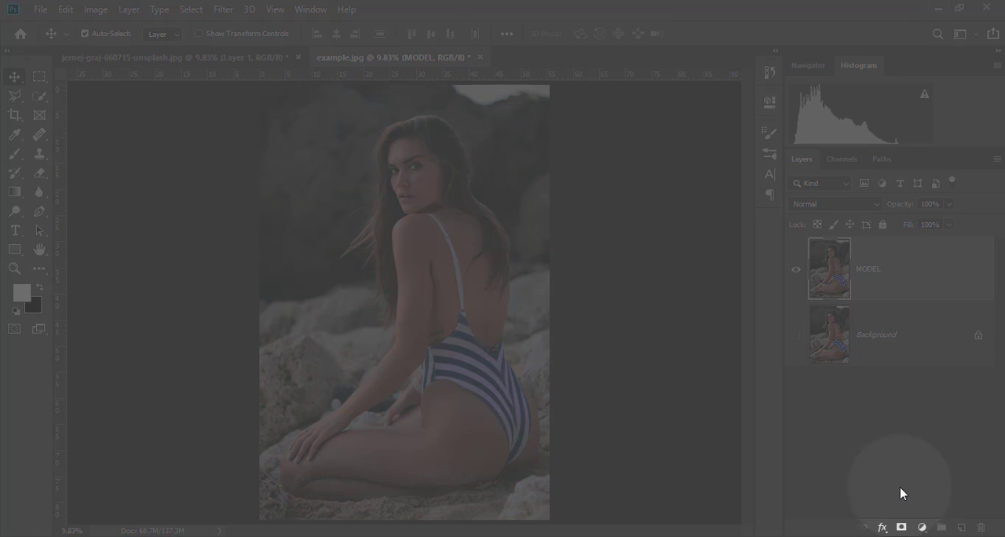
Step: Add a Brightness/Contrast adjustment layer above MODEL with brightness 35 and contrast 25
{"action": "left_click", "coordinate": [923, 528]}
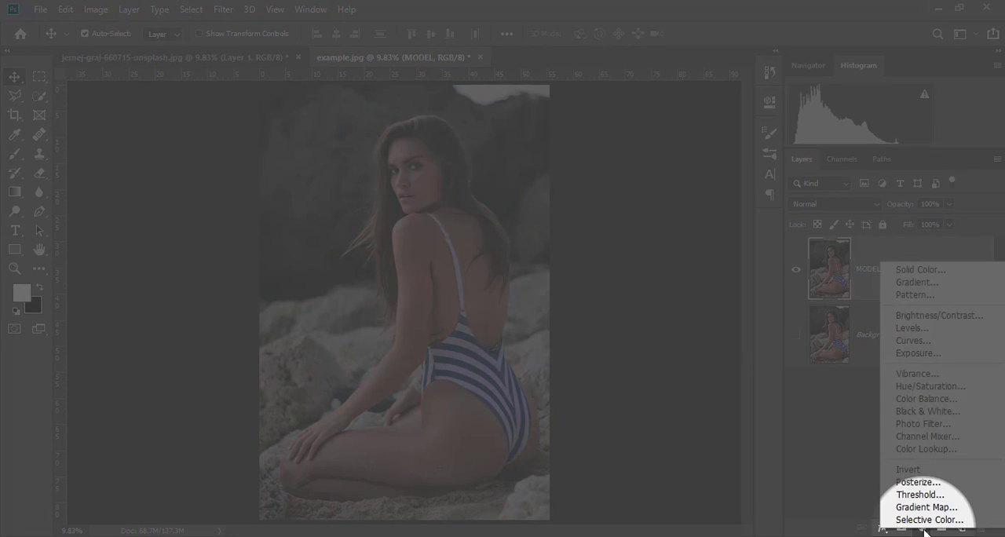
{"action": "left_click", "coordinate": [929, 315]}
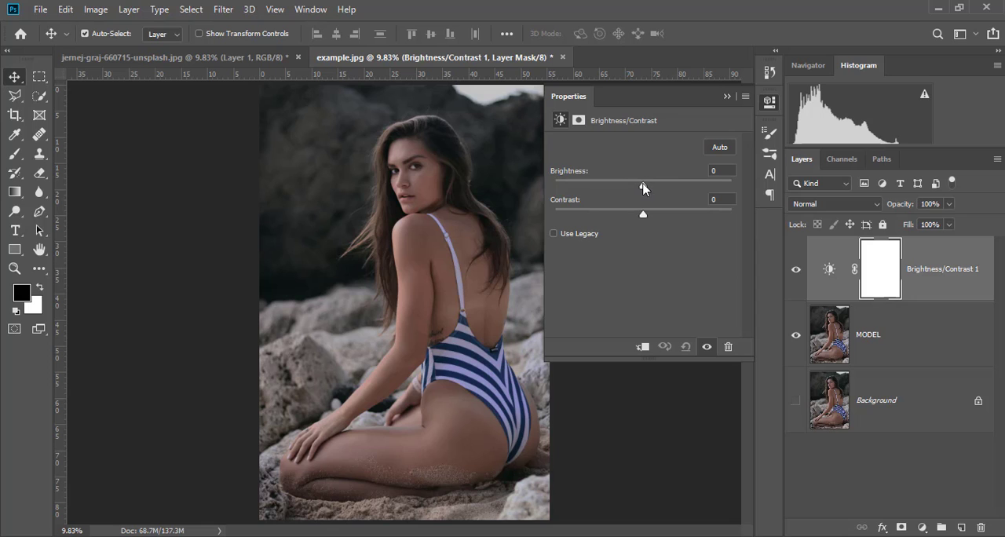
{"action": "left_click_drag", "start_coordinate": [643, 185], "coordinate": [664, 182]}
{"action": "left_click_drag", "start_coordinate": [641, 215], "coordinate": [665, 215]}
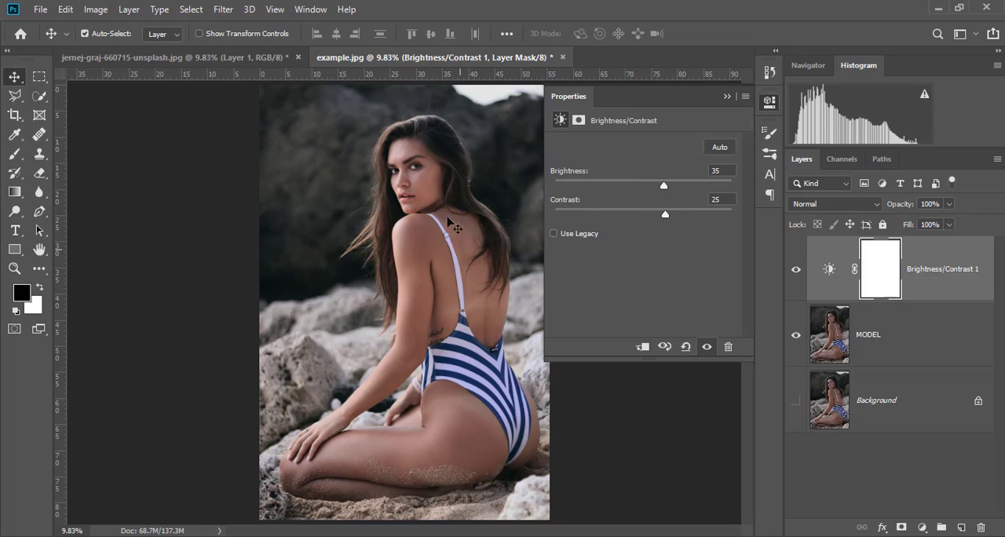
{"action": "left_click", "coordinate": [727, 96]}
Step: Add a Vibrance adjustment layer above the Brightness/Contrast layer with vibrance +14 and saturation +17
{"action": "left_click", "coordinate": [923, 527]}
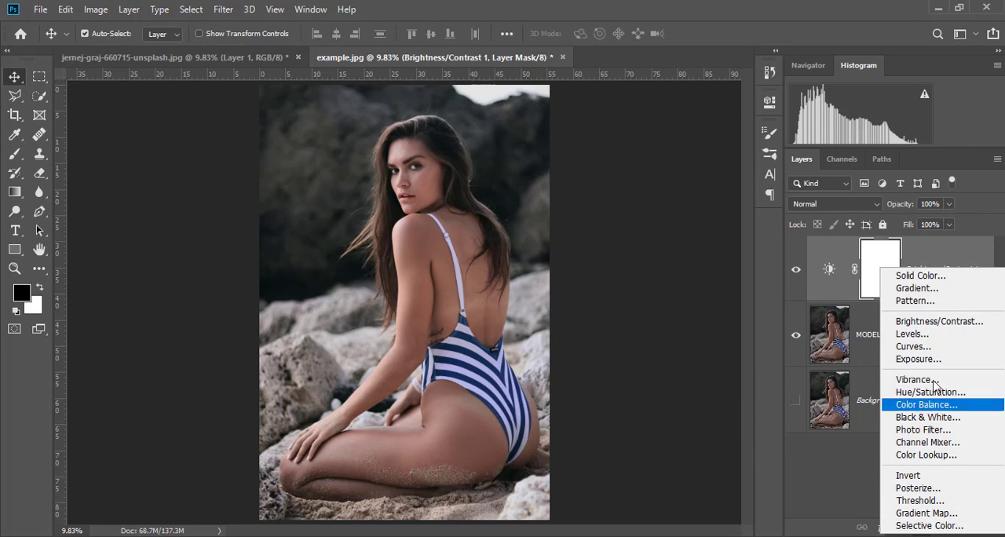
{"action": "left_click", "coordinate": [927, 378]}
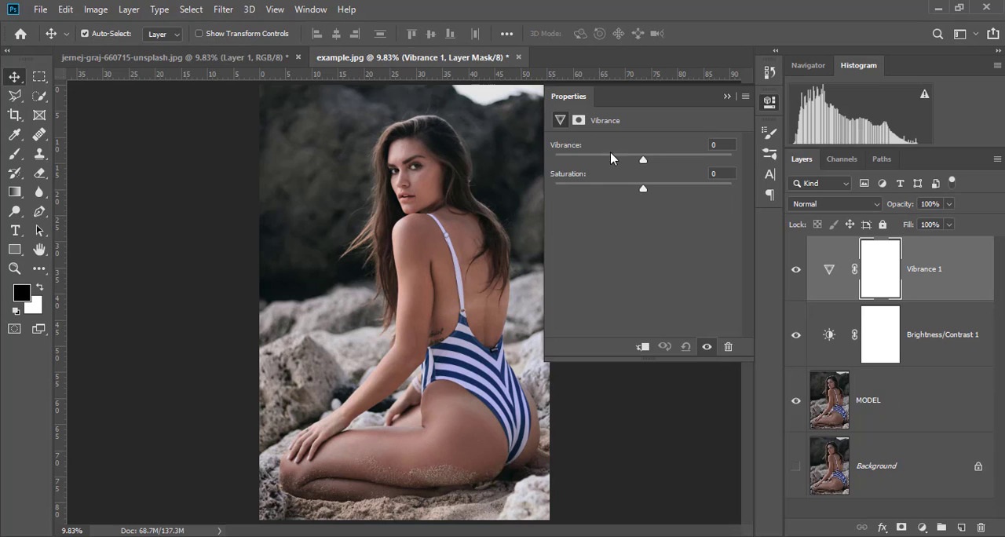
{"action": "left_click_drag", "start_coordinate": [642, 161], "coordinate": [662, 191]}
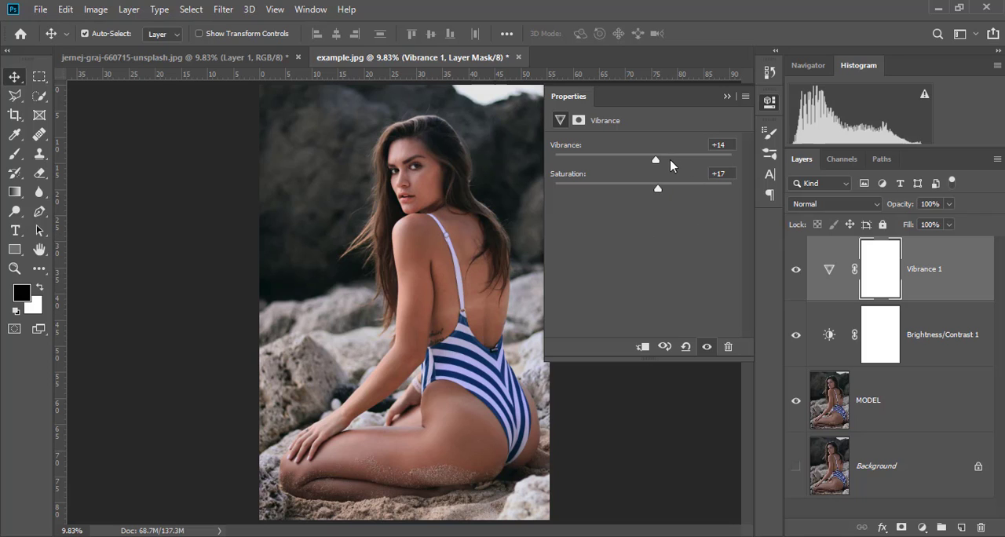
{"action": "left_click", "coordinate": [727, 96]}
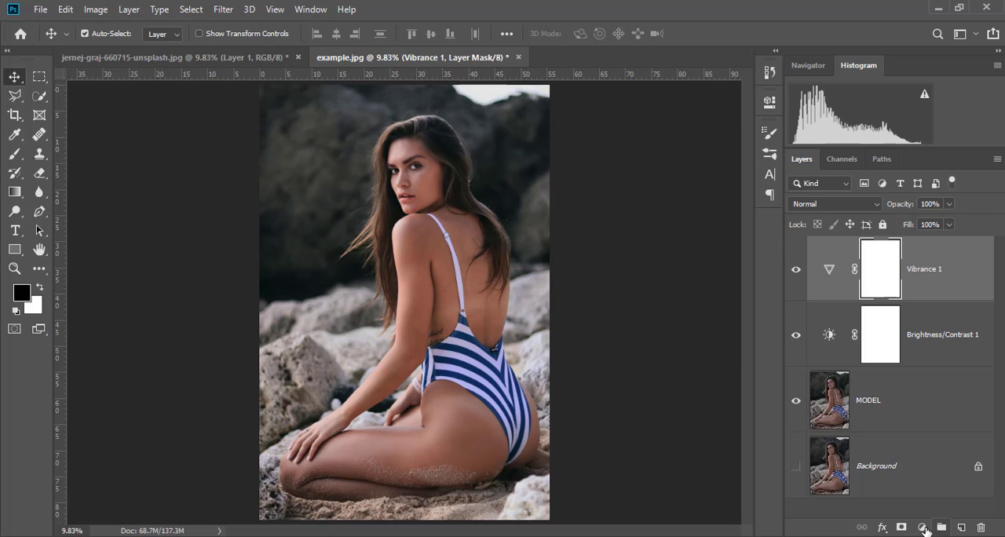
Step: Add an Exposure adjustment layer above the Vibrance layer with exposure +0.50
{"action": "left_click", "coordinate": [922, 528]}
{"action": "left_click", "coordinate": [915, 352]}
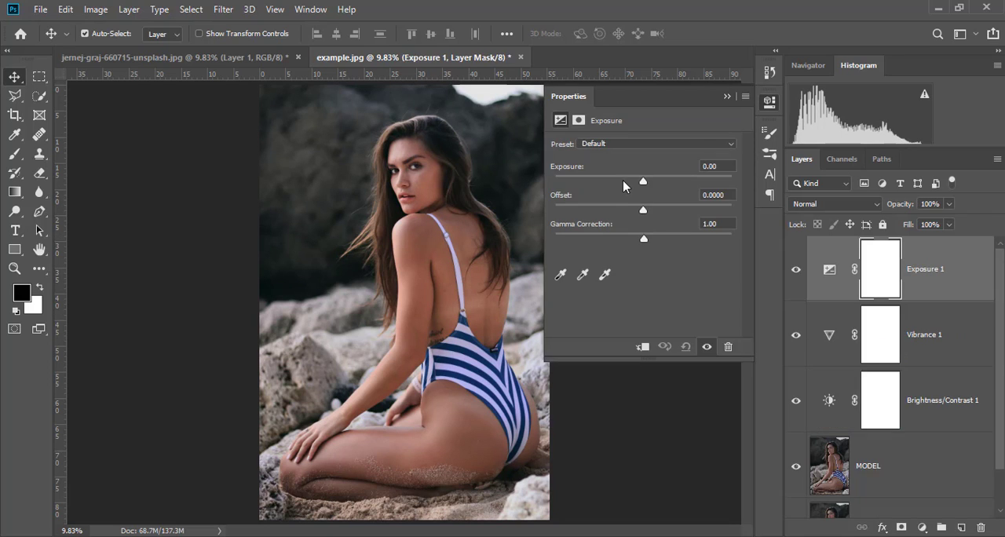
{"action": "left_click_drag", "start_coordinate": [642, 183], "coordinate": [650, 186]}
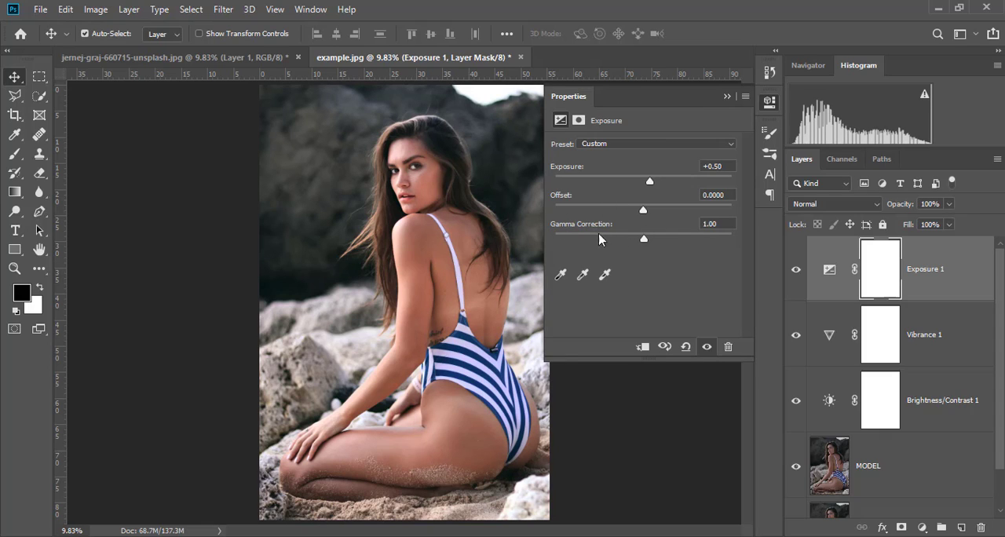
{"action": "left_click", "coordinate": [726, 97]}
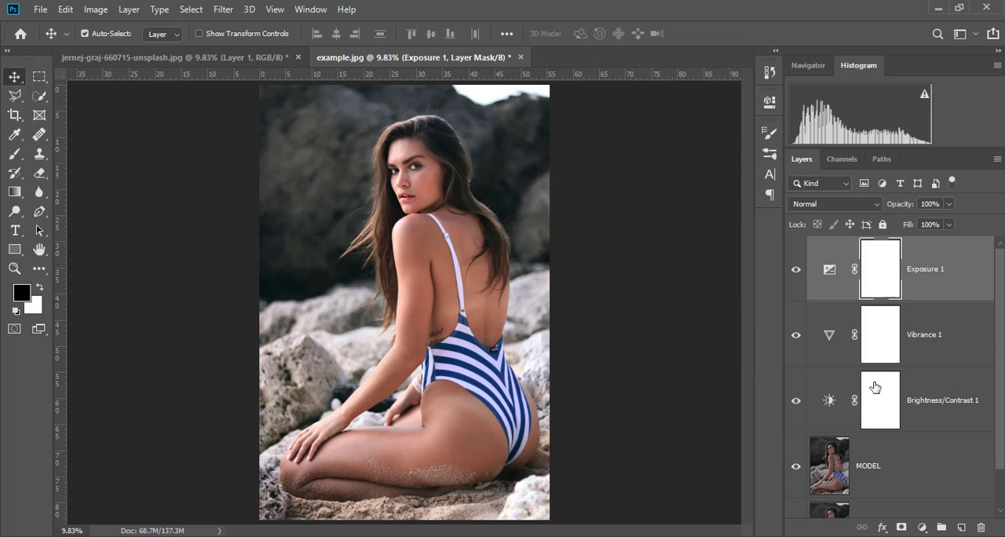
Step: Add a Curves adjustment layer above the Exposure layer, slightly raising the RGB curve's midtones and lowering its white end point
{"action": "left_click", "coordinate": [922, 527]}
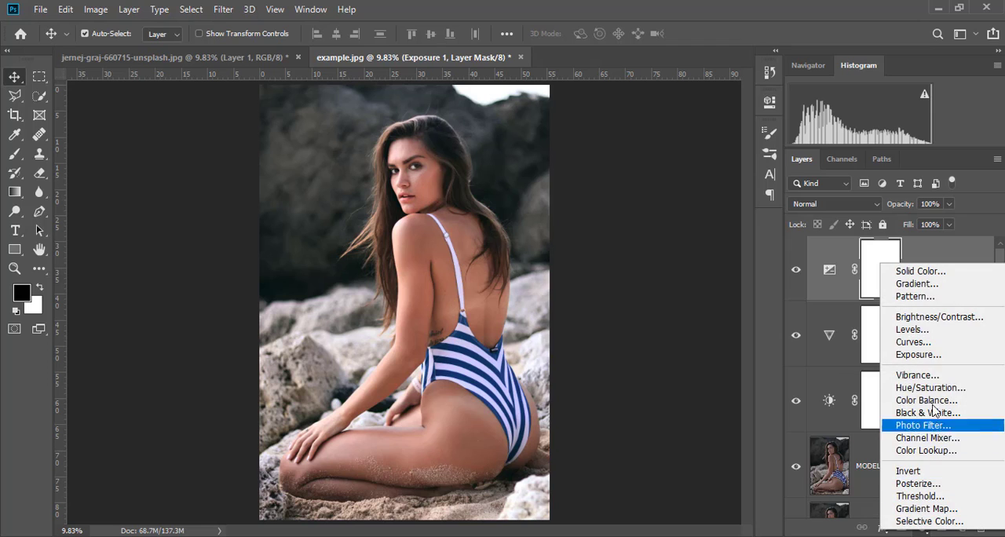
{"action": "left_click", "coordinate": [939, 344]}
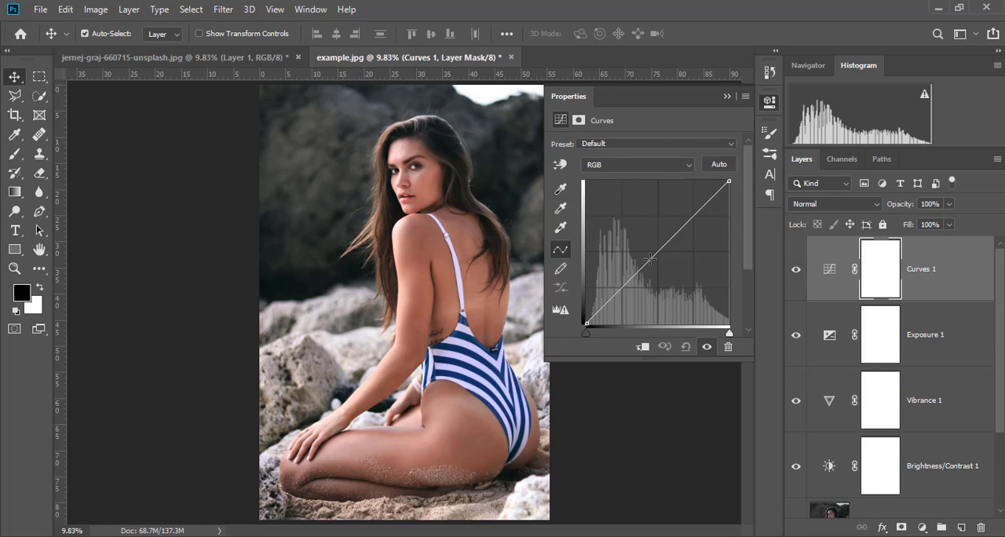
{"action": "mouse_move", "coordinate": [650, 259]}
{"action": "left_mouse_down"}
{"action": "mouse_move", "coordinate": [656, 265]}
{"action": "mouse_move", "coordinate": [646, 253]}
{"action": "left_mouse_up"}
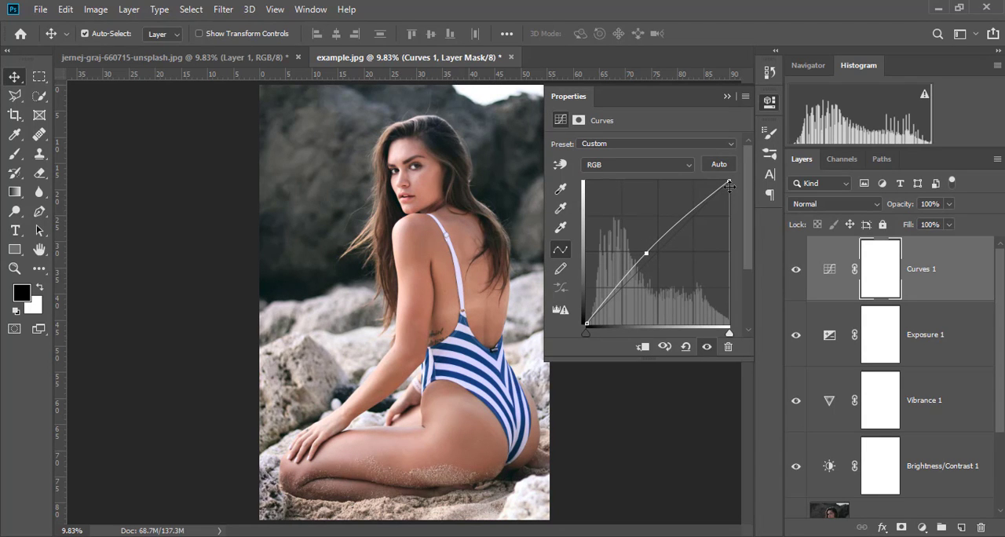
{"action": "mouse_move", "coordinate": [730, 182]}
{"action": "left_mouse_down"}
{"action": "mouse_move", "coordinate": [729, 211]}
{"action": "mouse_move", "coordinate": [729, 197]}
{"action": "left_mouse_up"}
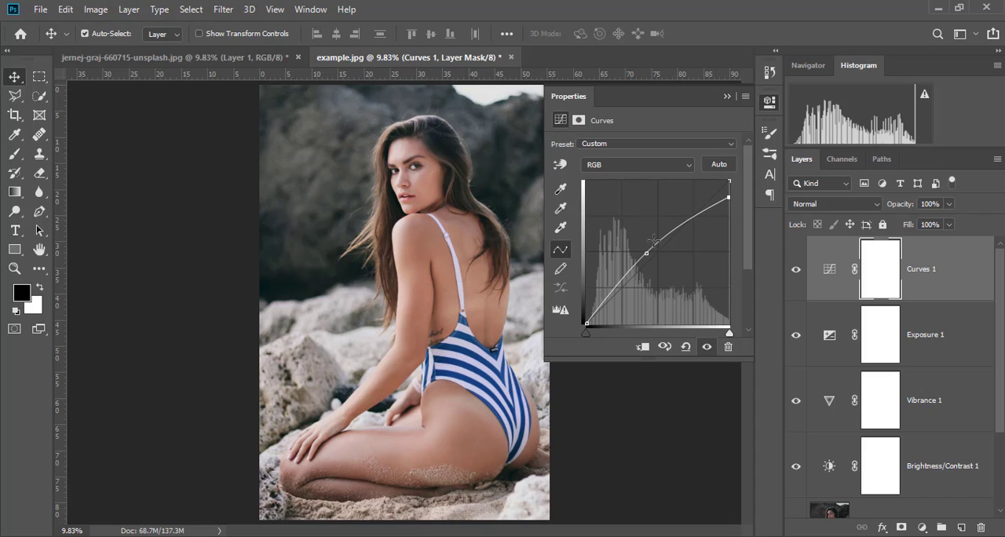
Step: Lower the Curves 1 layer's RGB midtone point back onto a near-straight line and move the white end point slightly inward
{"action": "mouse_move", "coordinate": [585, 320]}
{"action": "left_mouse_down"}
{"action": "mouse_move", "coordinate": [603, 324]}
{"action": "mouse_move", "coordinate": [585, 324]}
{"action": "left_mouse_up"}
{"action": "left_click_drag", "start_coordinate": [645, 255], "coordinate": [654, 263]}
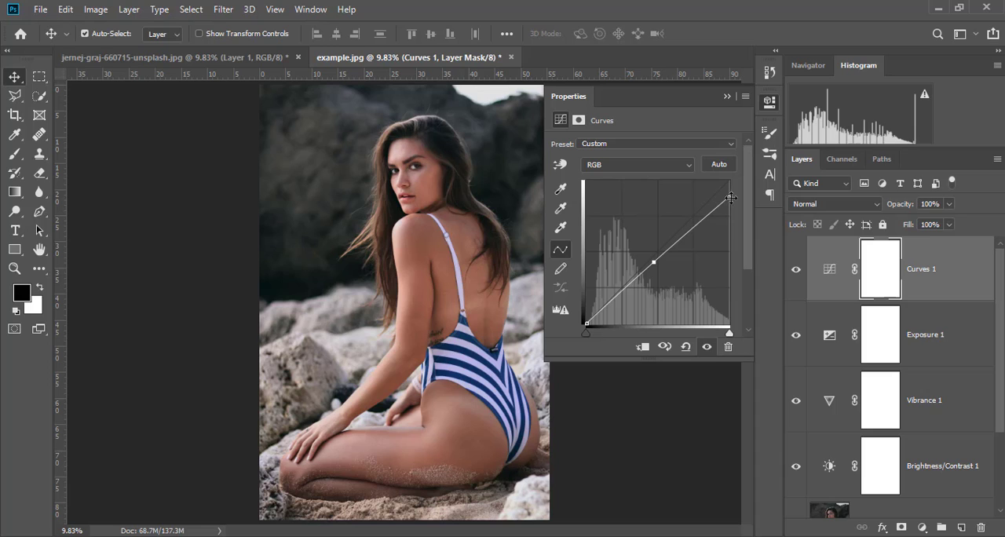
{"action": "mouse_move", "coordinate": [730, 198]}
{"action": "left_mouse_down"}
{"action": "mouse_move", "coordinate": [728, 181]}
{"action": "mouse_move", "coordinate": [727, 193]}
{"action": "left_mouse_up"}
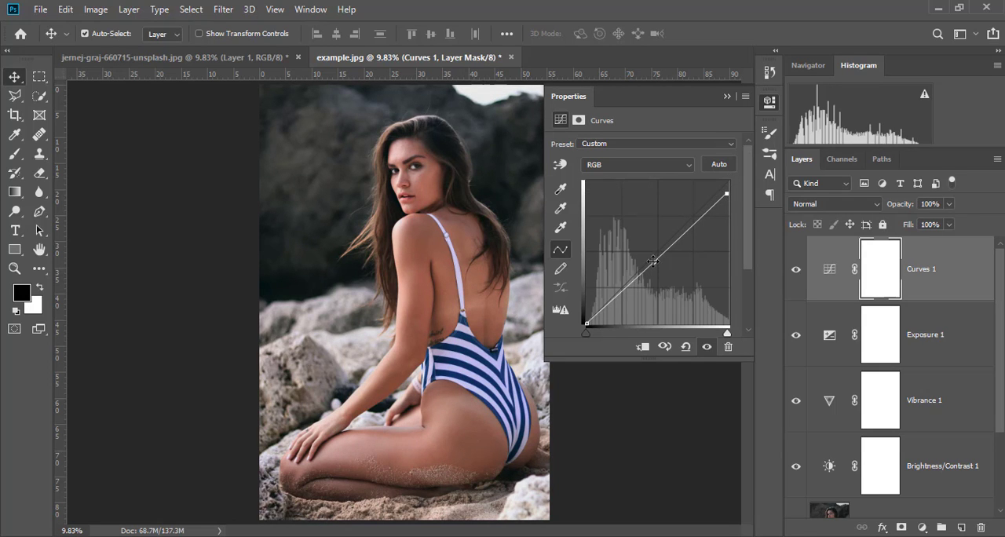
{"action": "mouse_move", "coordinate": [655, 261]}
{"action": "left_mouse_down"}
{"action": "mouse_move", "coordinate": [660, 282]}
{"action": "mouse_move", "coordinate": [653, 262]}
{"action": "left_mouse_up"}
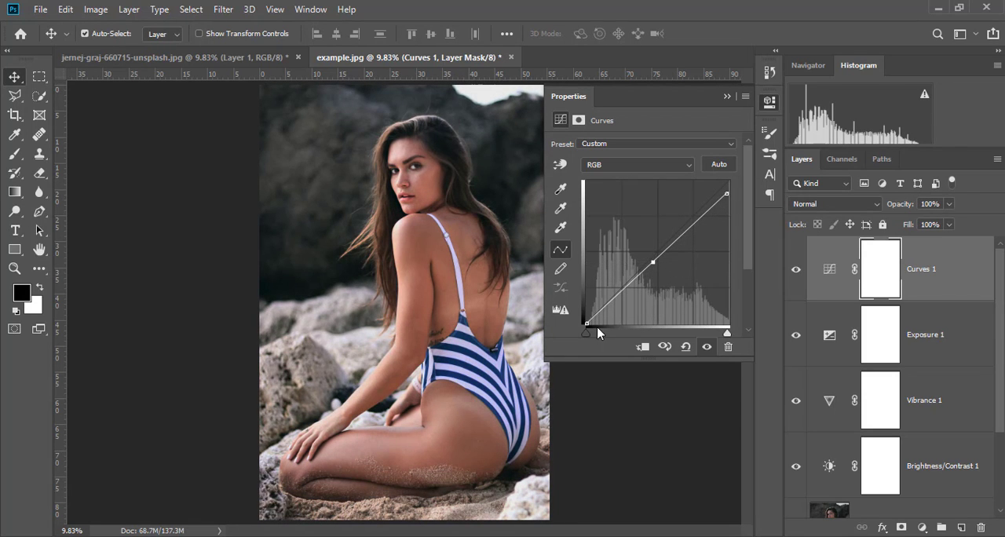
{"action": "mouse_move", "coordinate": [588, 322]}
{"action": "left_mouse_down"}
{"action": "mouse_move", "coordinate": [587, 289]}
{"action": "mouse_move", "coordinate": [584, 322]}
{"action": "left_mouse_up"}
{"action": "left_click_drag", "start_coordinate": [586, 330], "coordinate": [553, 329]}
{"action": "left_click", "coordinate": [729, 95]}
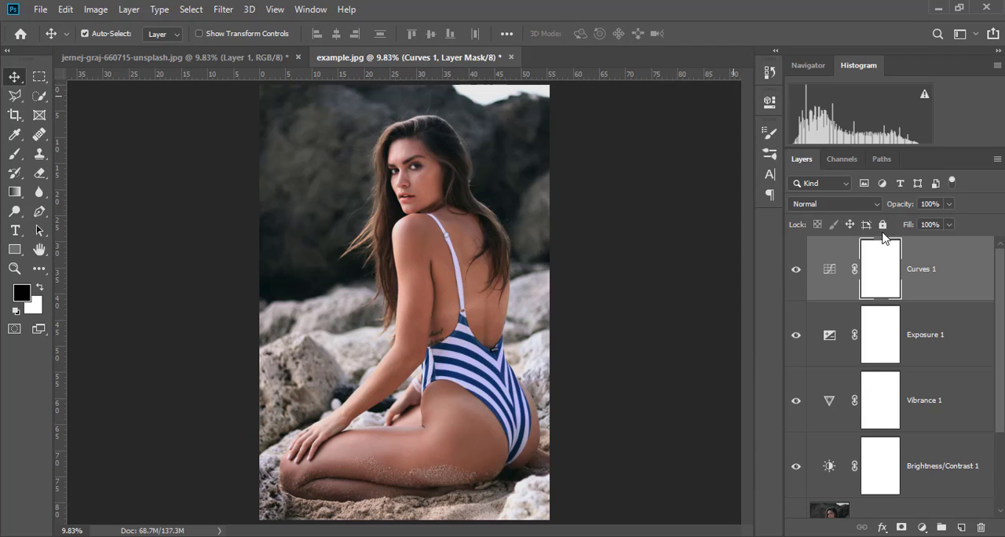
Step: Review the layer stack from Curves 1 down to the MODEL and Background layers
{"action": "scroll", "coordinate": [850, 421], "scroll_direction": "down", "scroll_amount": 2}
{"action": "left_click", "coordinate": [861, 431]}
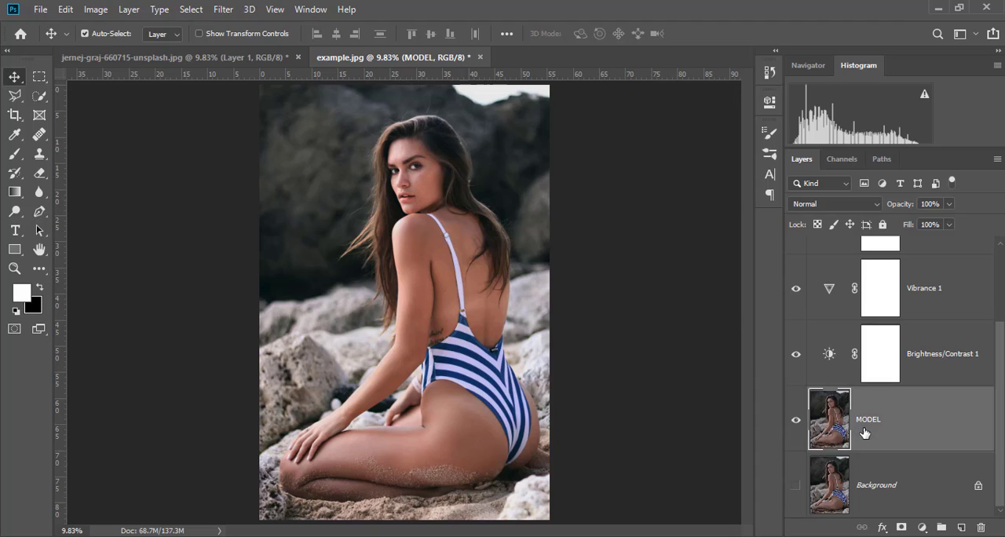
{"action": "scroll", "coordinate": [859, 415], "scroll_direction": "up", "scroll_amount": 2}
{"action": "left_click", "coordinate": [945, 339]}
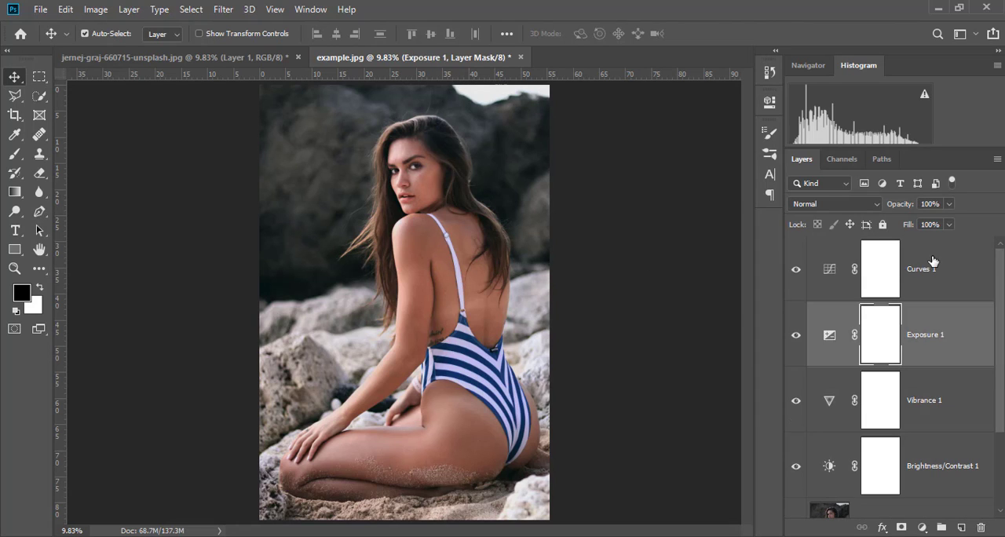
{"action": "left_click", "coordinate": [934, 262]}
{"action": "scroll", "coordinate": [884, 405], "scroll_direction": "down", "scroll_amount": 2}
{"action": "scroll", "coordinate": [884, 405], "scroll_direction": "up", "scroll_amount": 2}
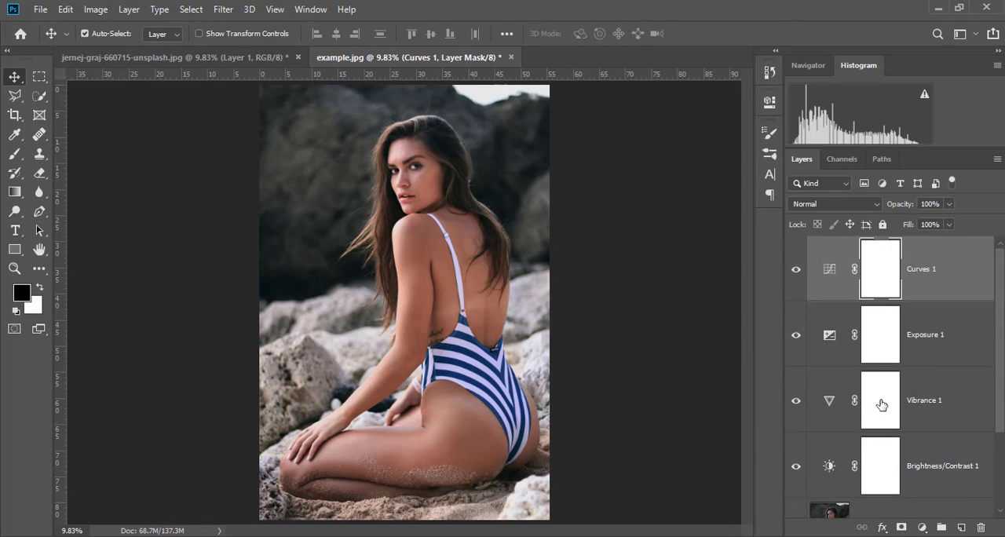
{"action": "scroll", "coordinate": [904, 333], "scroll_direction": "down", "scroll_amount": 2}
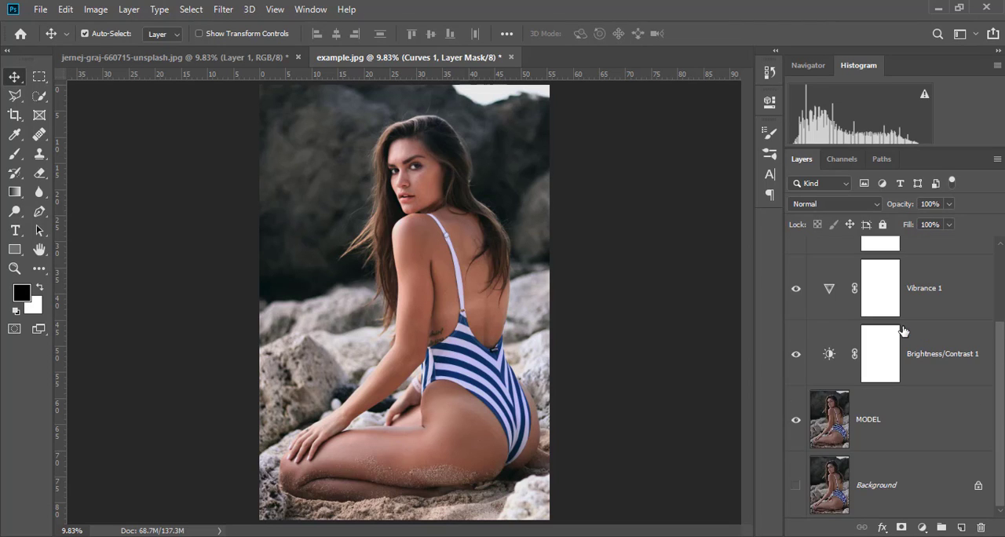
{"action": "scroll", "coordinate": [904, 333], "scroll_direction": "up", "scroll_amount": 2}
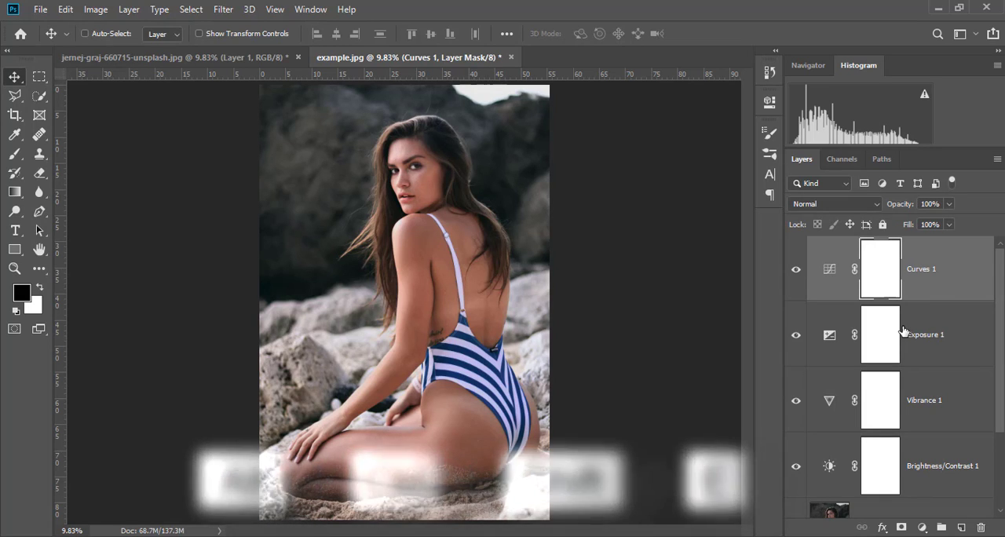
Step: Stamp all visible layers into a new layer above Curves 1 and rename it FINAL PIECE
{"action": "key", "text": "ctrl+alt+shift+e"}
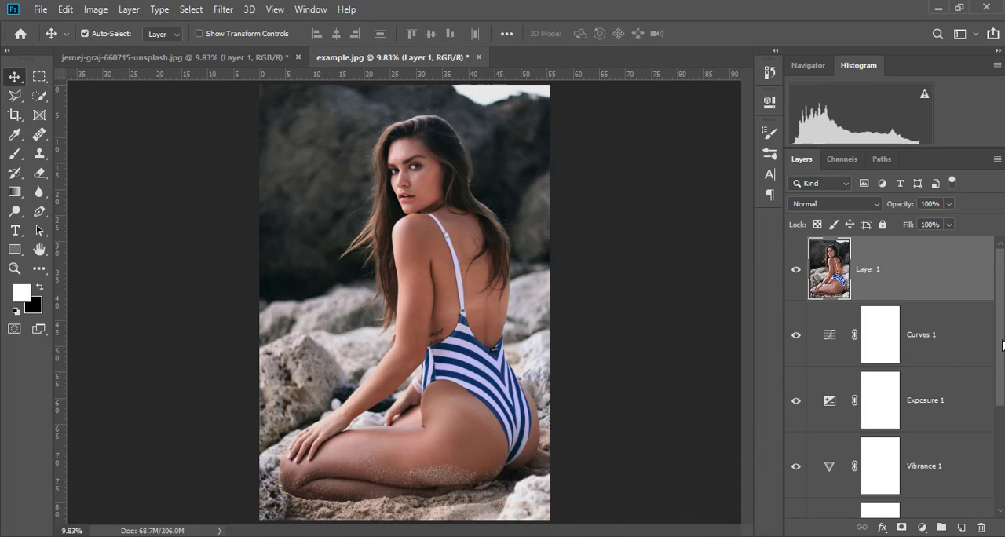
{"action": "left_click", "coordinate": [794, 274]}
{"action": "double_click", "coordinate": [867, 270]}
{"action": "type", "text": "FINAL PIECE"}
{"action": "key", "text": "Return"}
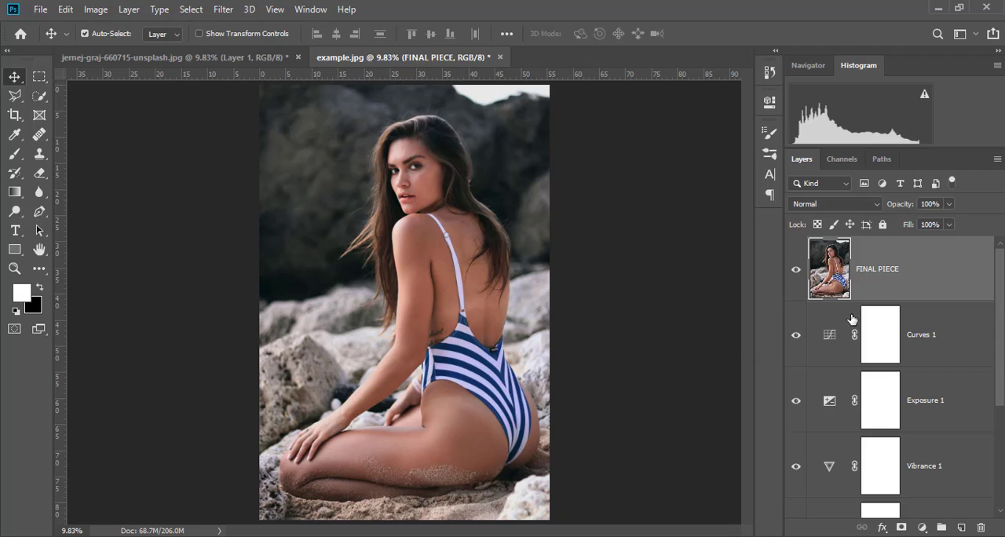
Step: Hide the FINAL PIECE layer to expose the adjustment layers beneath it
{"action": "left_click_drag", "start_coordinate": [860, 287], "coordinate": [893, 294]}
{"action": "scroll", "coordinate": [923, 340], "scroll_direction": "down", "scroll_amount": 2}
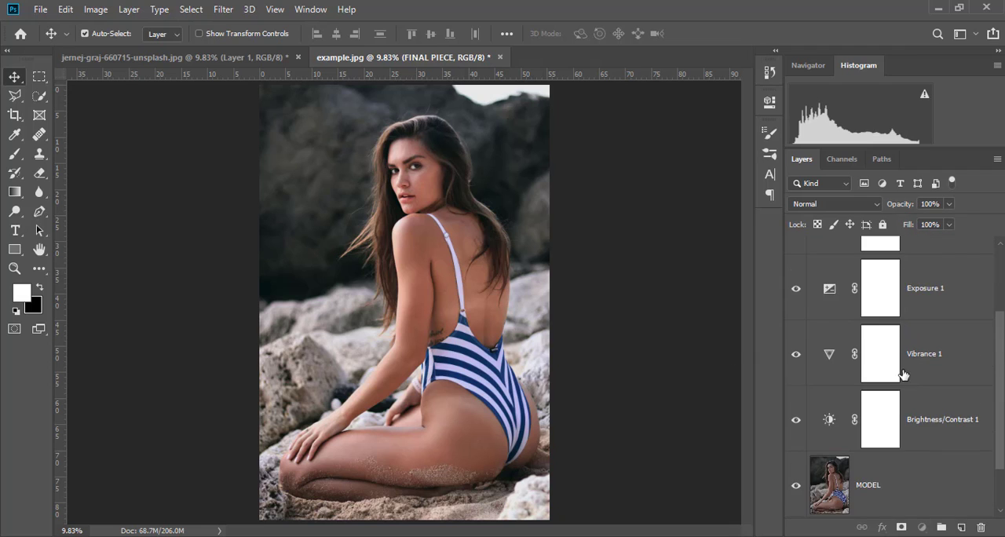
{"action": "scroll", "coordinate": [903, 375], "scroll_direction": "up", "scroll_amount": 2}
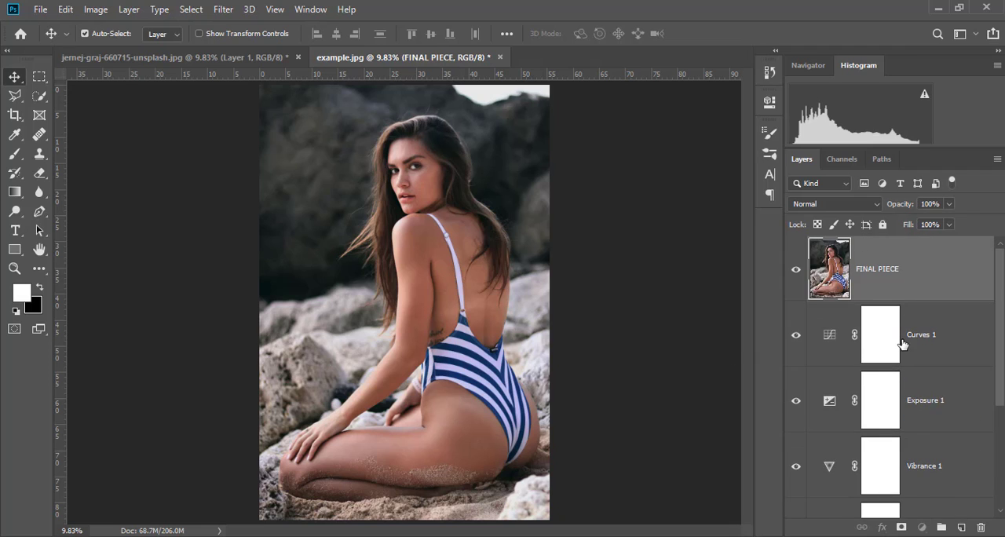
{"action": "left_click", "coordinate": [799, 271]}
{"action": "scroll", "coordinate": [945, 308], "scroll_direction": "down", "scroll_amount": 2}
{"action": "scroll", "coordinate": [942, 316], "scroll_direction": "up", "scroll_amount": 2}
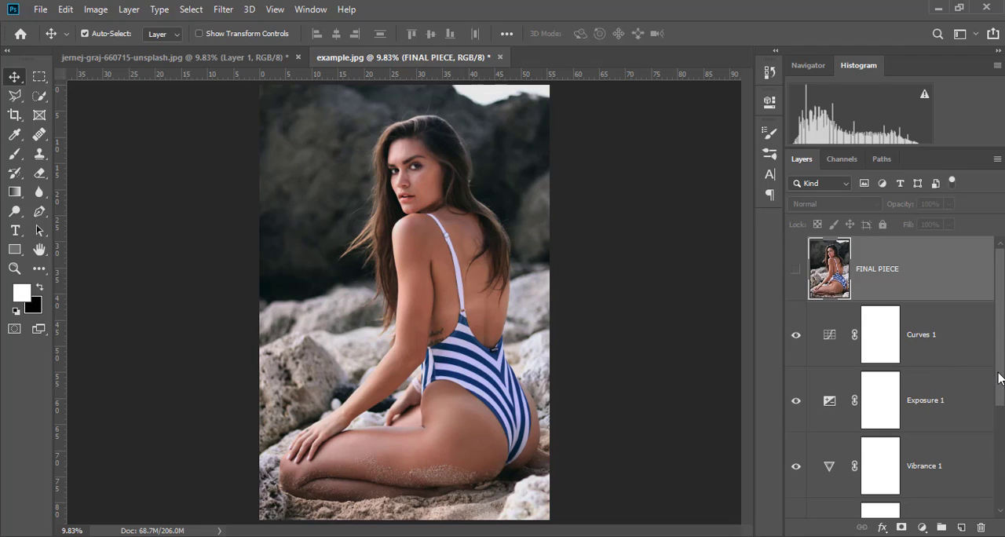
Step: Set the Brightness/Contrast 1 layer to brightness 21 and contrast 33
{"action": "left_click_drag", "start_coordinate": [999, 378], "coordinate": [999, 446]}
{"action": "left_click", "coordinate": [830, 409]}
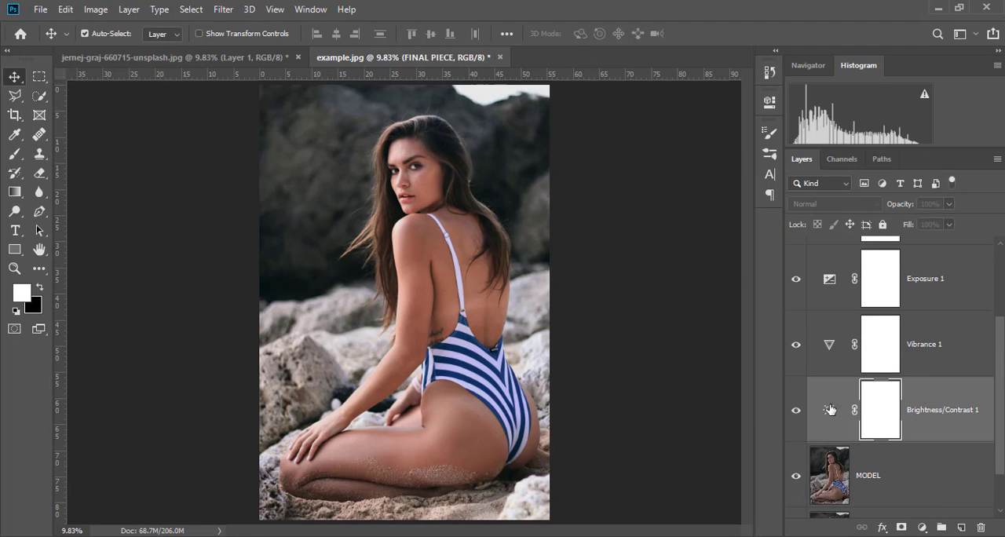
{"action": "double_click", "coordinate": [831, 409]}
{"action": "left_click_drag", "start_coordinate": [664, 189], "coordinate": [670, 214]}
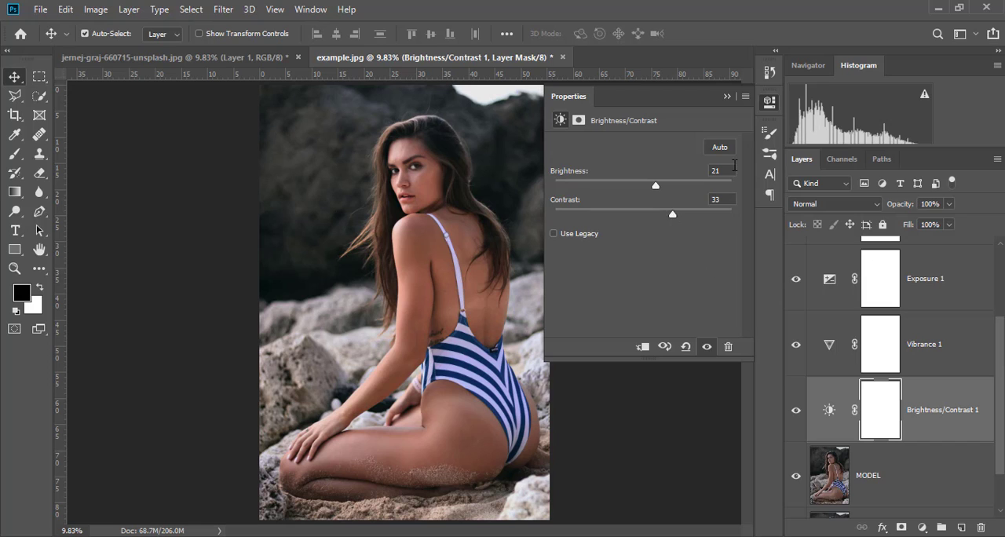
{"action": "left_click", "coordinate": [728, 97]}
Step: Set the Exposure 1 layer's exposure to +0.89
{"action": "scroll", "coordinate": [954, 355], "scroll_direction": "up", "scroll_amount": 2}
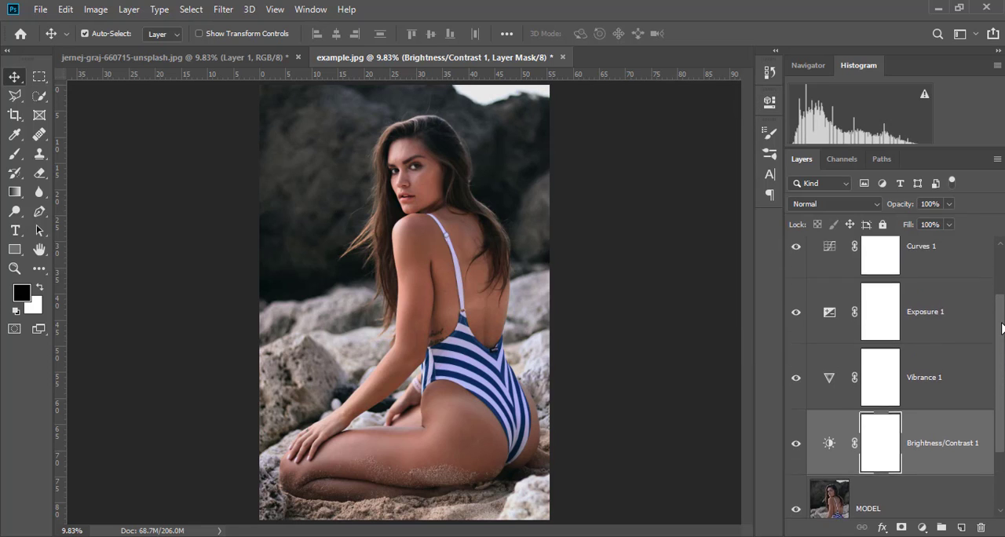
{"action": "left_click", "coordinate": [829, 335]}
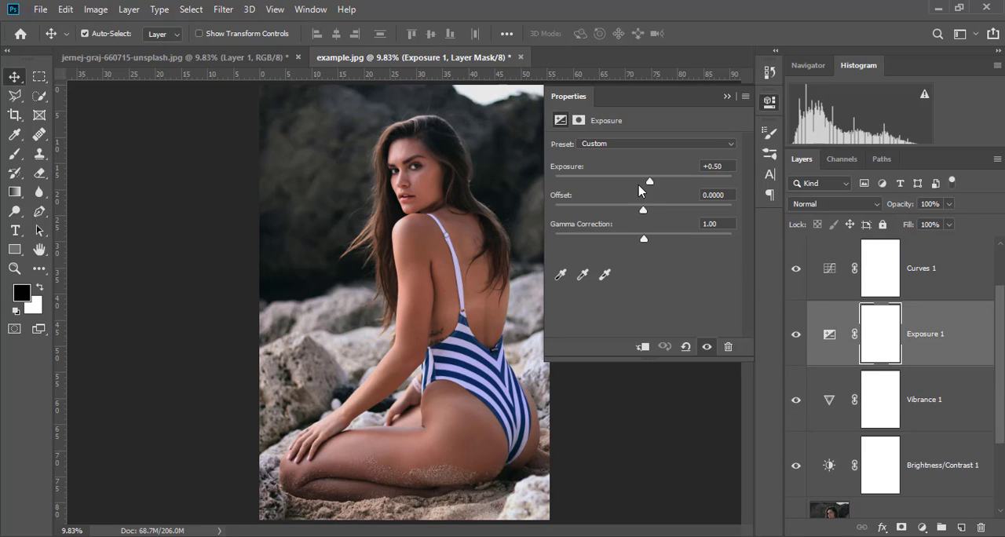
{"action": "left_click", "coordinate": [727, 97]}
Step: Set the Vibrance 1 layer's vibrance to +48 and slightly reduce its saturation
{"action": "left_click", "coordinate": [831, 402]}
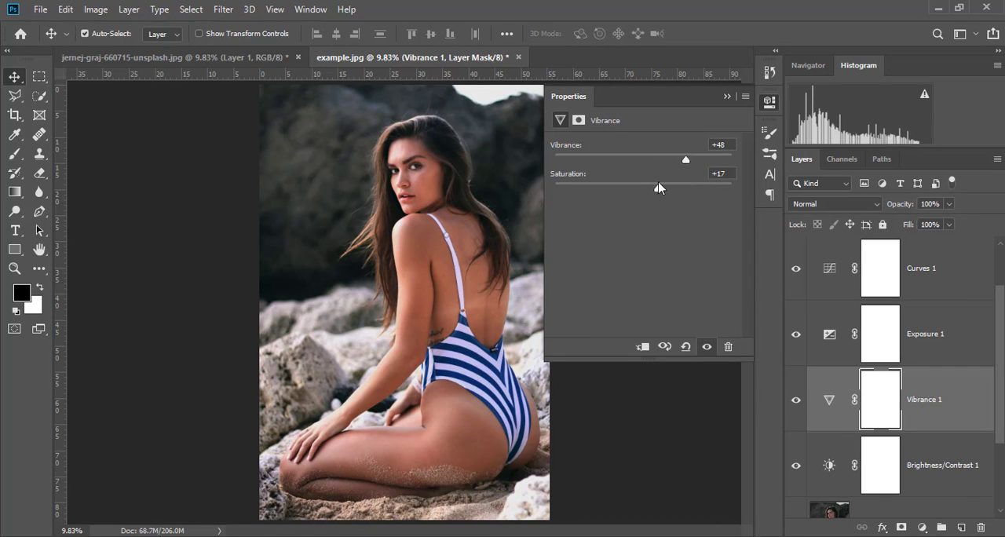
{"action": "mouse_move", "coordinate": [659, 189]}
{"action": "left_mouse_down"}
{"action": "mouse_move", "coordinate": [687, 193]}
{"action": "mouse_move", "coordinate": [651, 193]}
{"action": "left_mouse_up"}
{"action": "left_click", "coordinate": [727, 96]}
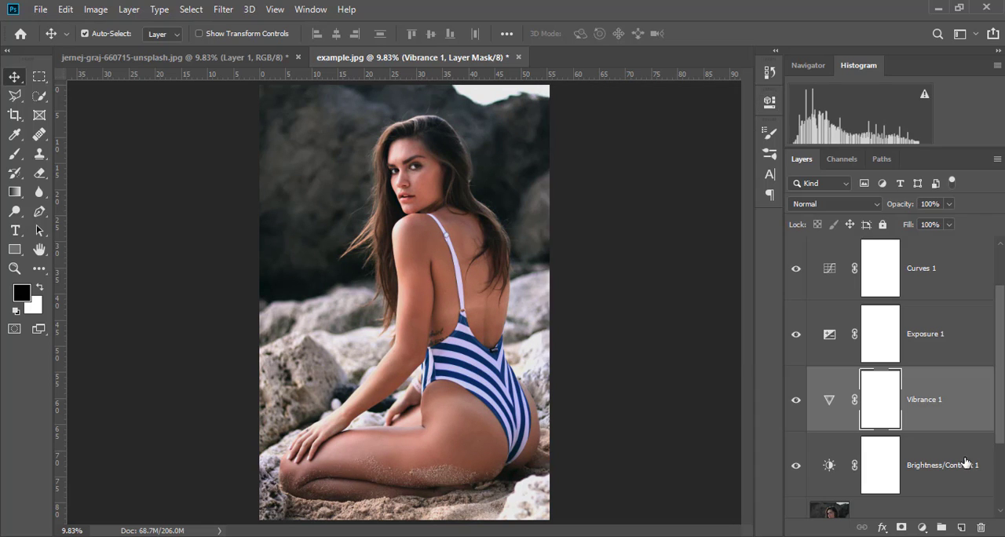
Step: Reset the Brightness/Contrast 1 layer's brightness and contrast to 0 and raise them to about 20 and 3
{"action": "scroll", "coordinate": [934, 465], "scroll_direction": "down", "scroll_amount": 2}
{"action": "scroll", "coordinate": [931, 464], "scroll_direction": "up", "scroll_amount": 3}
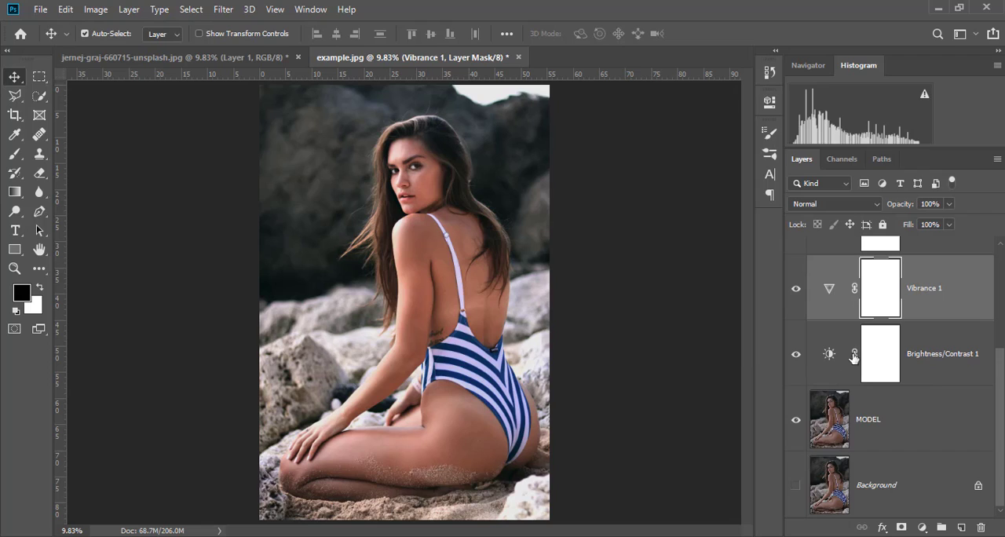
{"action": "double_click", "coordinate": [841, 362]}
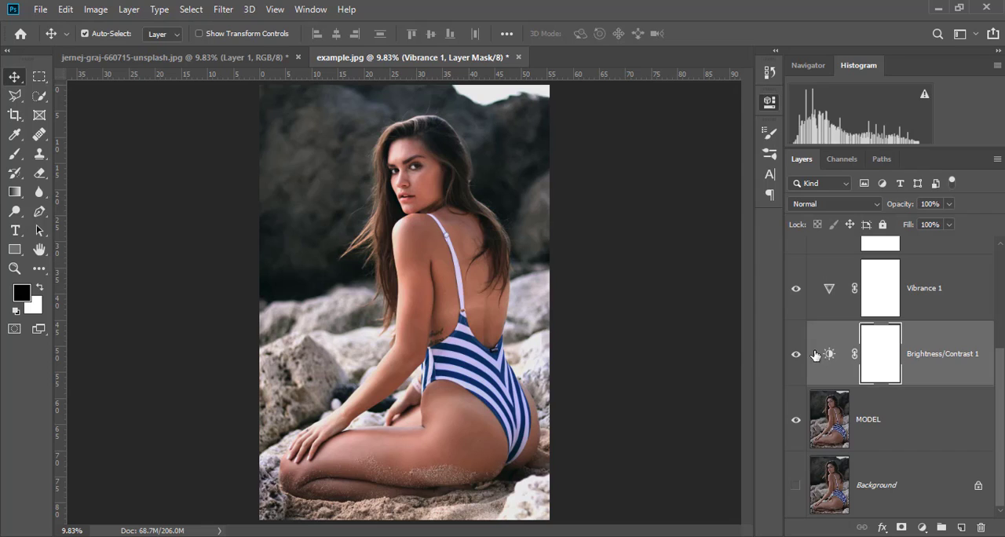
{"action": "left_click", "coordinate": [722, 171]}
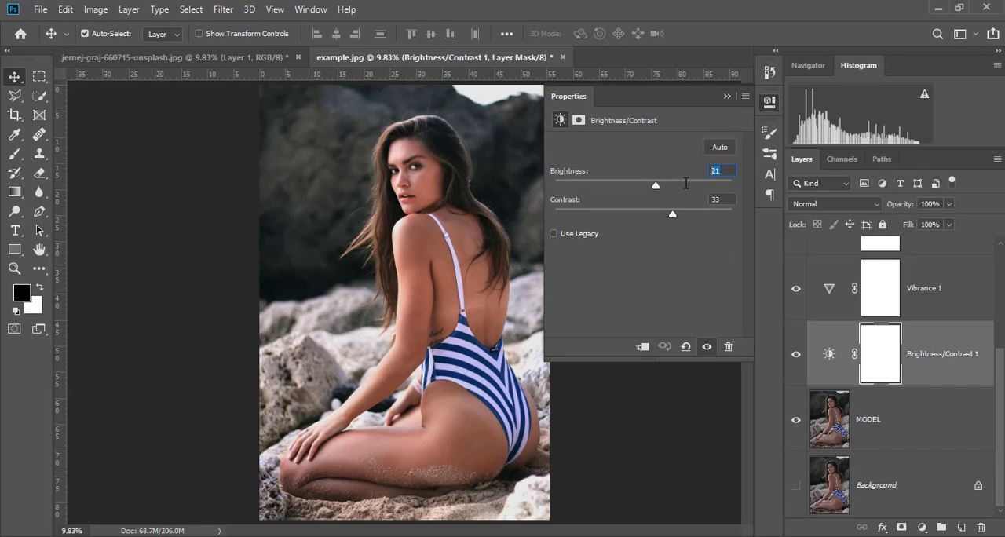
{"action": "type", "text": "0"}
{"action": "key", "text": "Tab"}
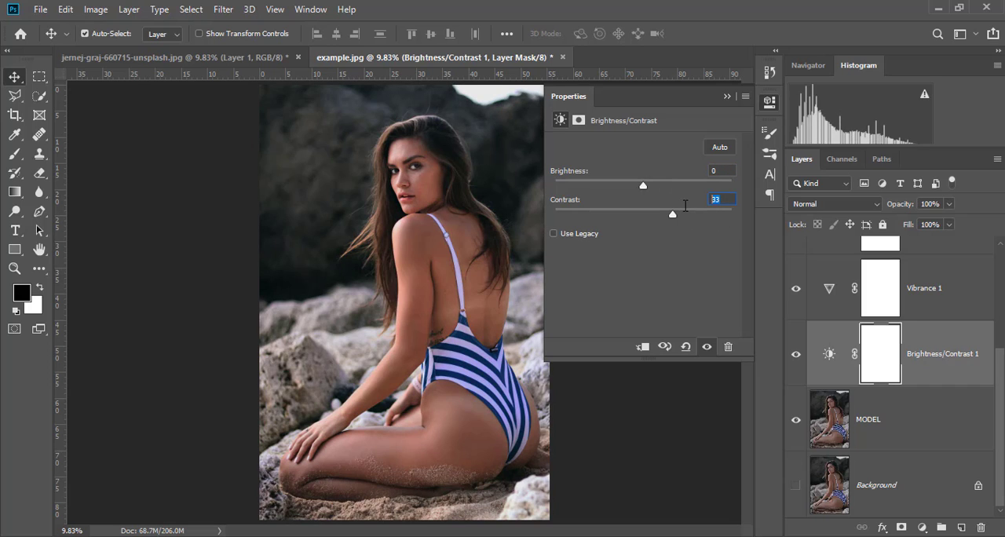
{"action": "type", "text": "0"}
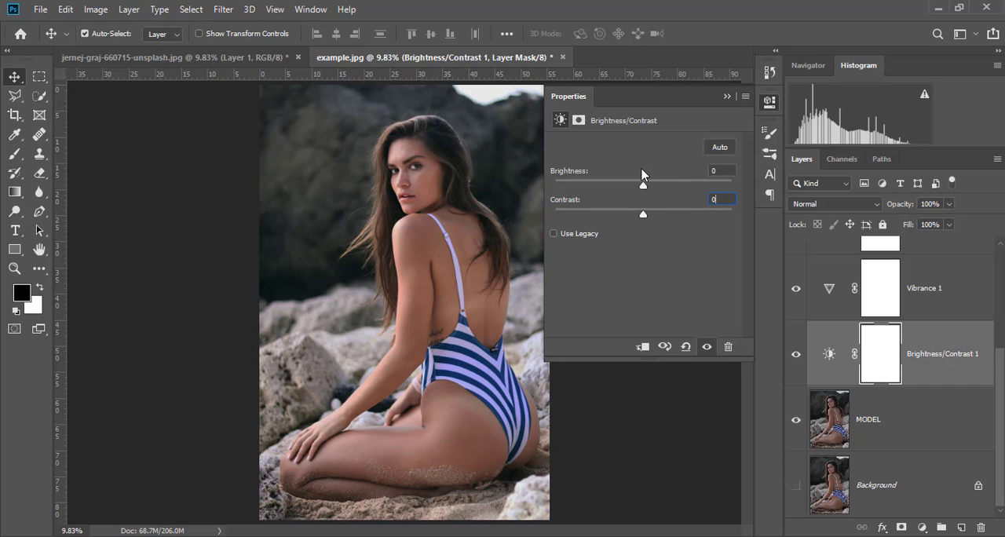
{"action": "left_click_drag", "start_coordinate": [643, 184], "coordinate": [654, 220]}
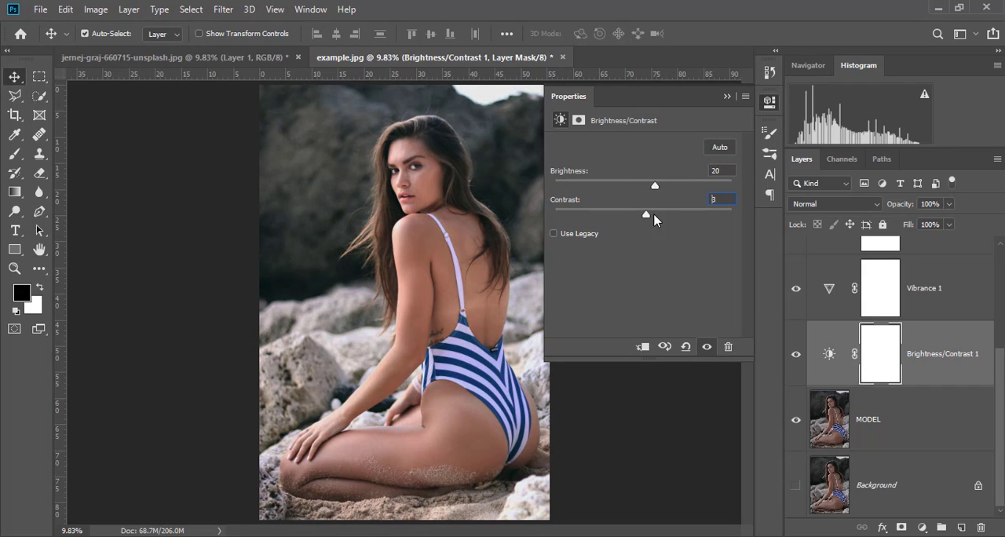
{"action": "left_click", "coordinate": [727, 96]}
Step: Show the FINAL PIECE layer again and make it the active layer
{"action": "scroll", "coordinate": [924, 314], "scroll_direction": "up", "scroll_amount": 3}
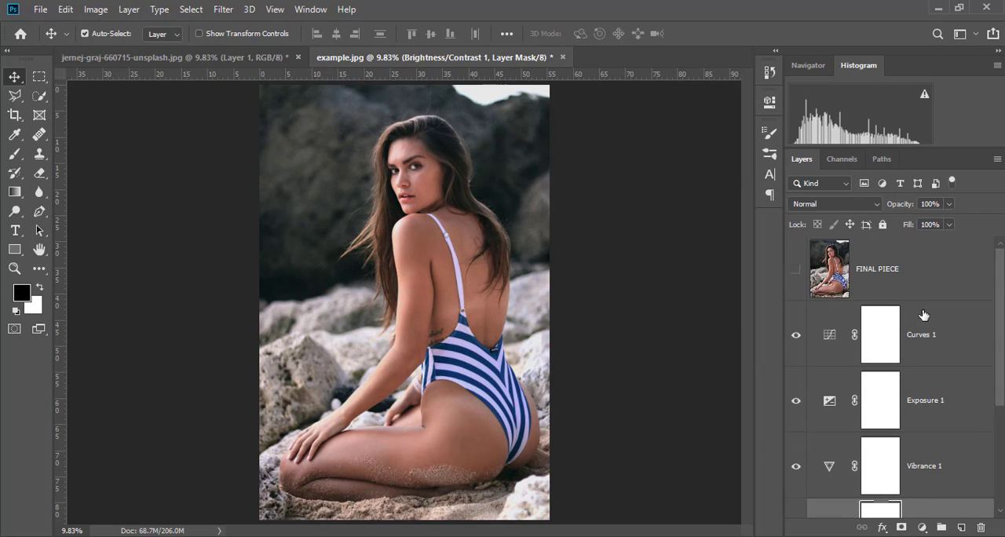
{"action": "left_click", "coordinate": [949, 346]}
{"action": "scroll", "coordinate": [942, 346], "scroll_direction": "down", "scroll_amount": 3}
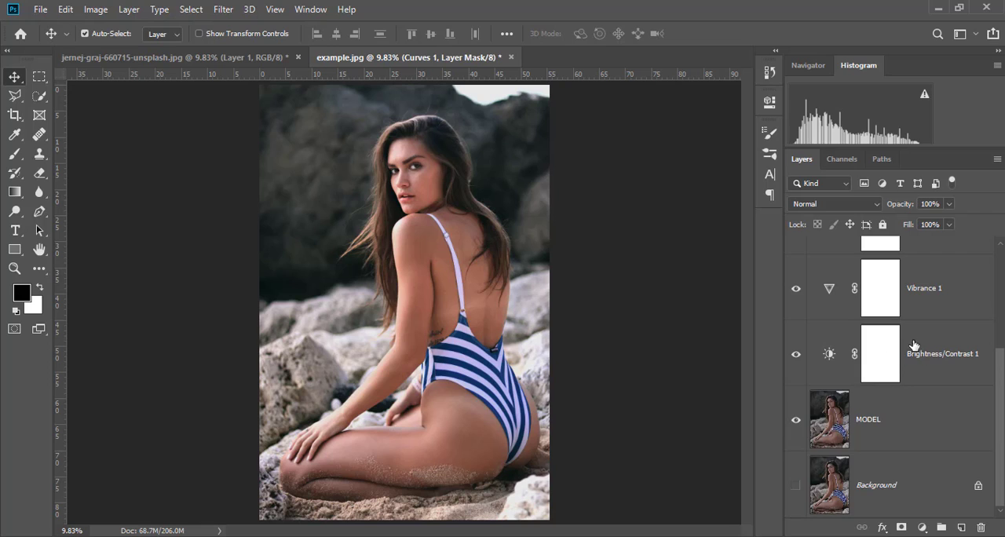
{"action": "scroll", "coordinate": [914, 346], "scroll_direction": "up", "scroll_amount": 3}
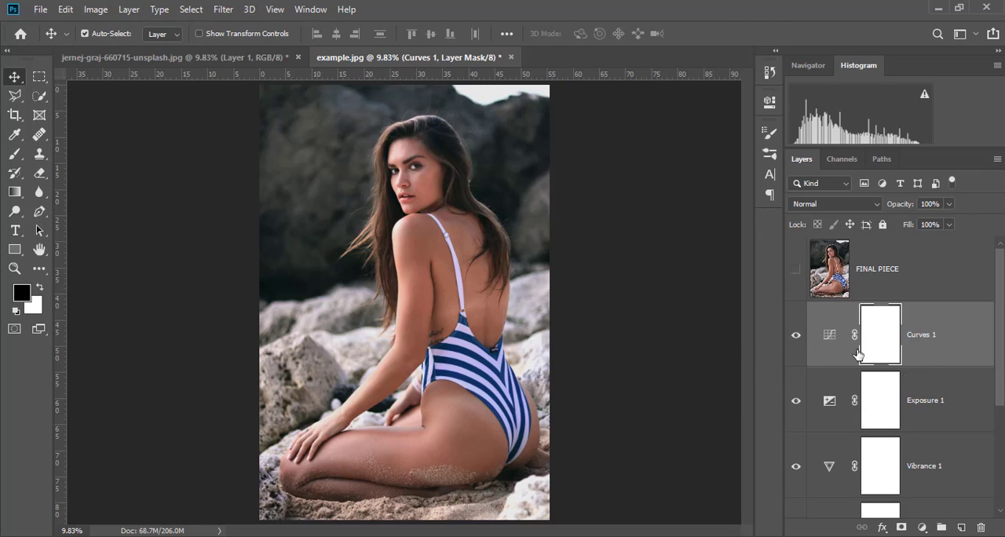
{"action": "left_click", "coordinate": [796, 269]}
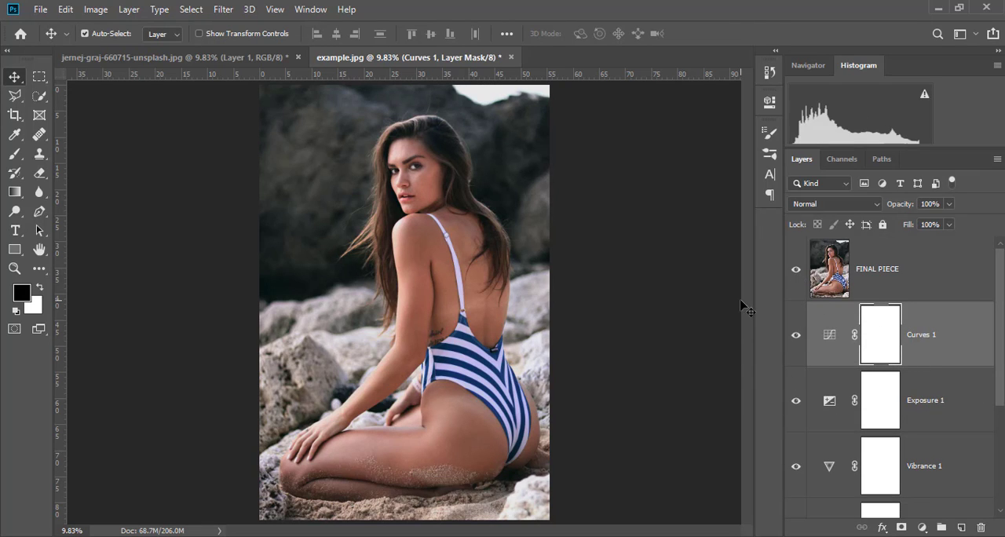
{"action": "left_click", "coordinate": [885, 273]}
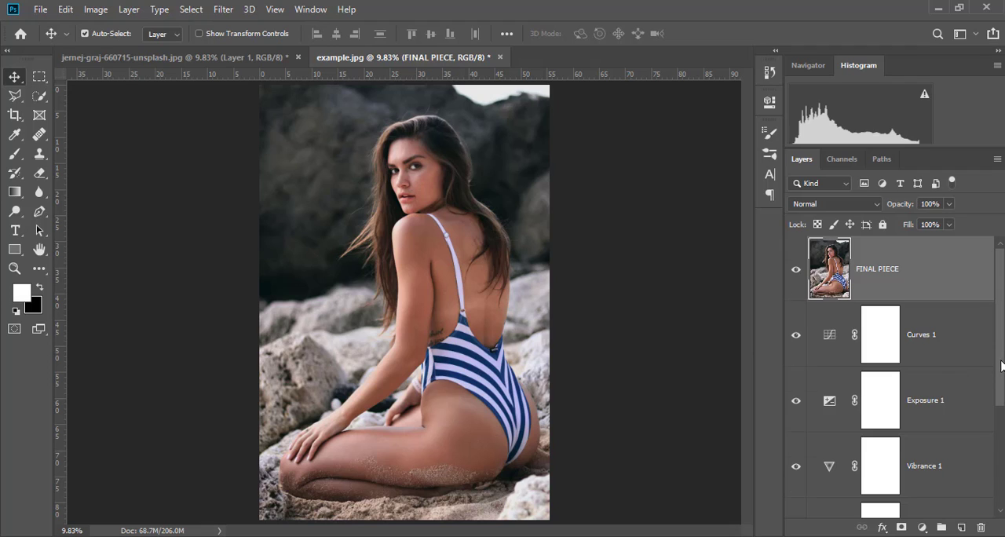
{"action": "mouse_move", "coordinate": [1002, 367]}
{"action": "left_mouse_down"}
{"action": "mouse_move", "coordinate": [1001, 477]}
{"action": "mouse_move", "coordinate": [1003, 363]}
{"action": "left_mouse_up"}
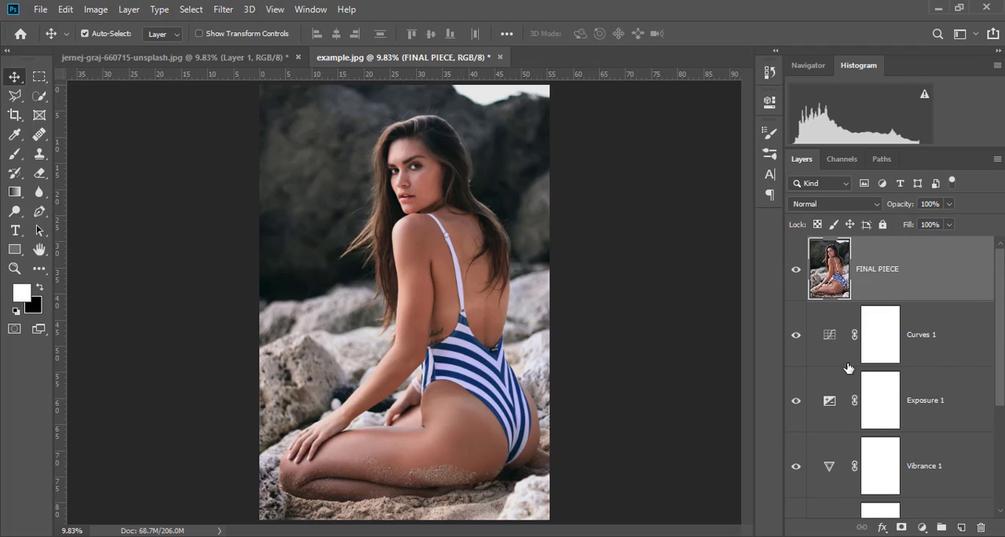